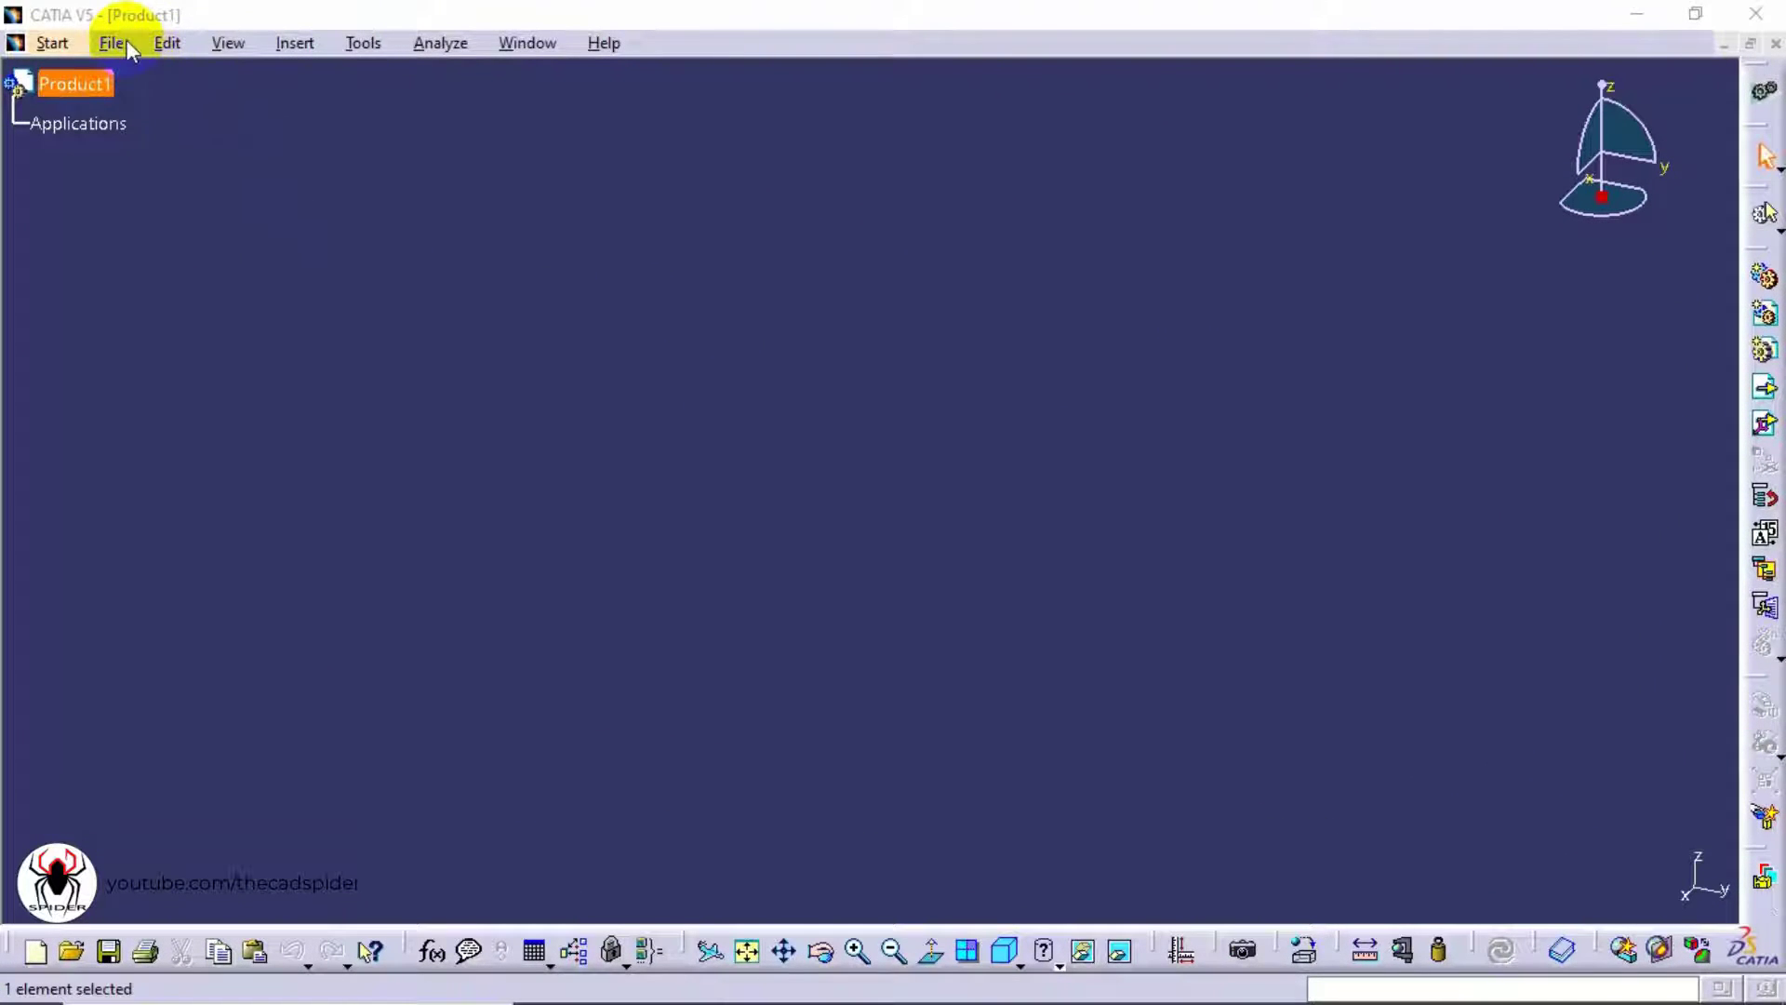
Create a new document of type Part, named Part1, through File > New.
click(126, 41)
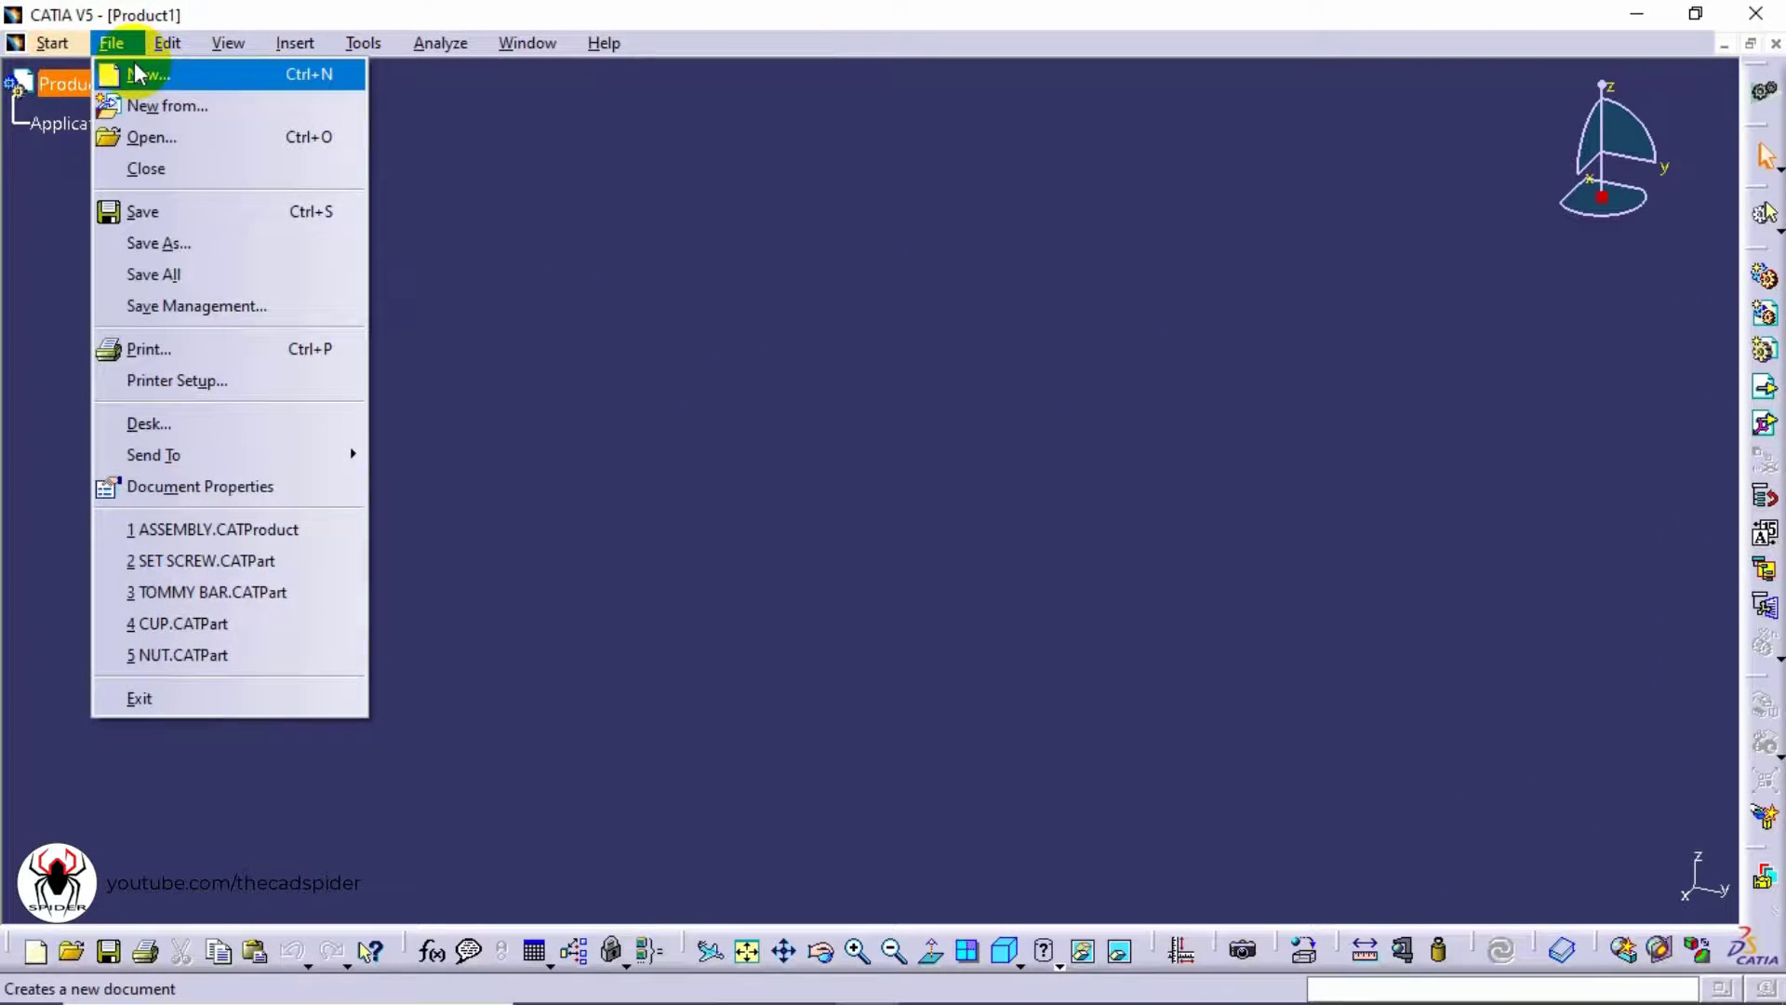
click(143, 78)
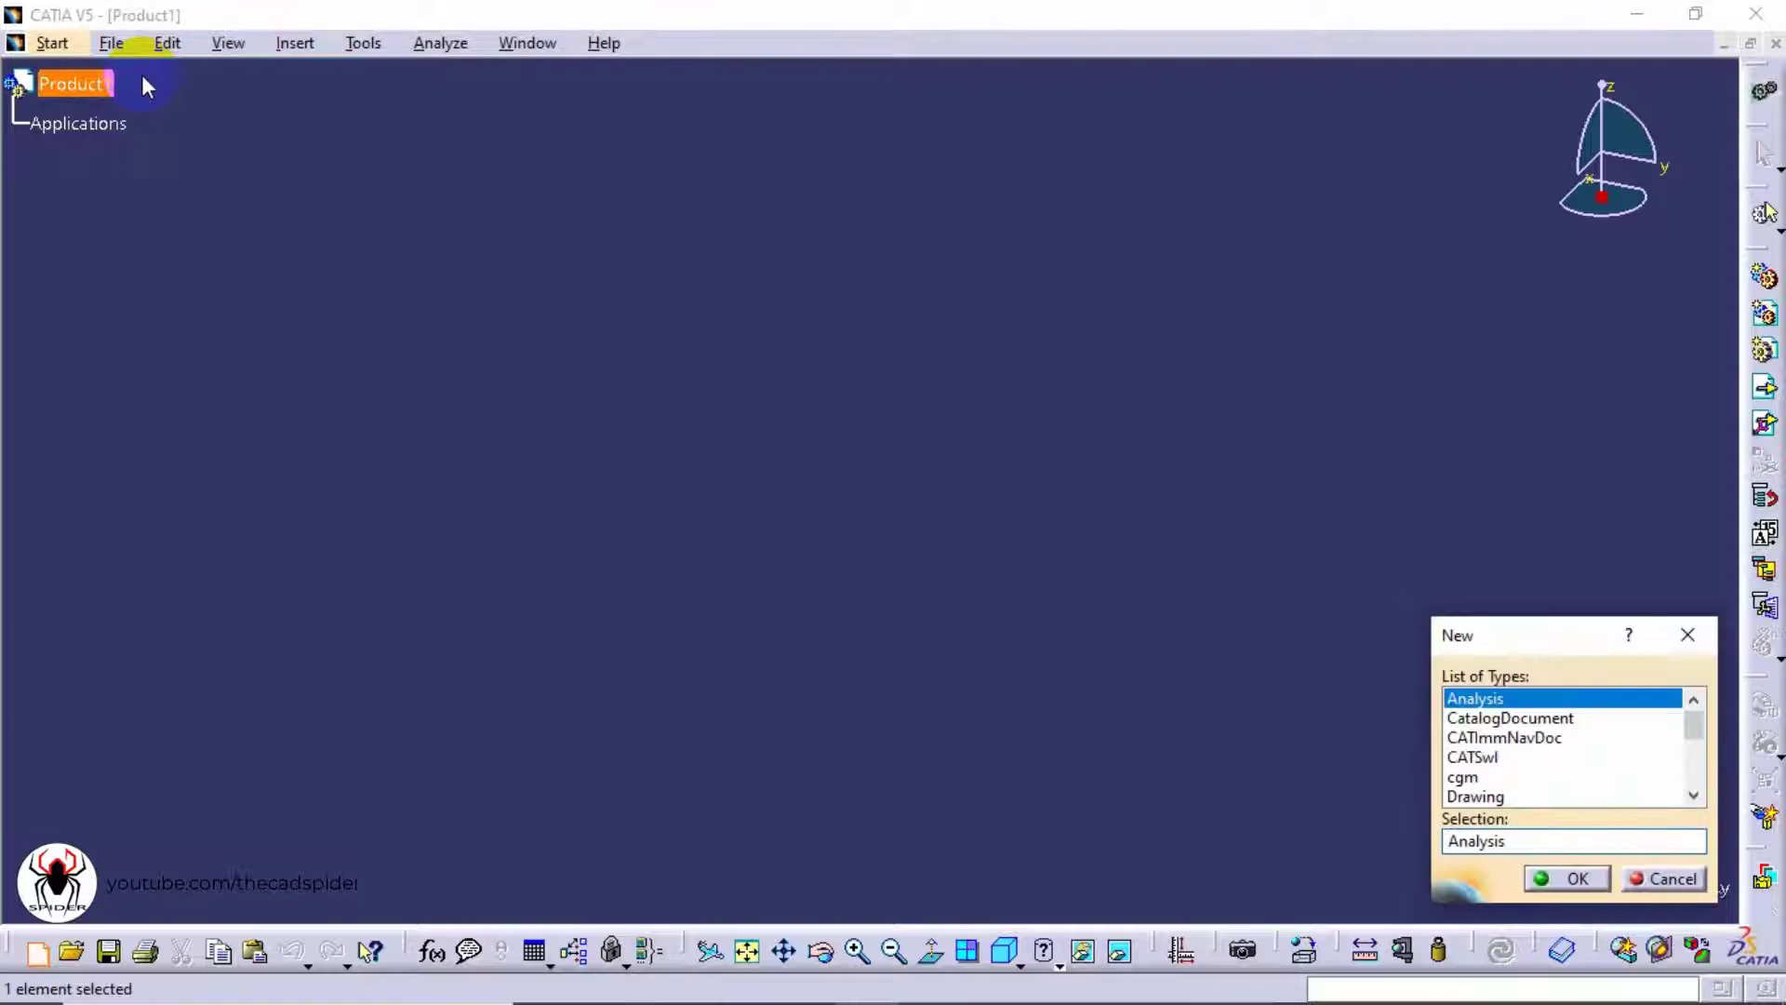
scroll(1513, 700, down, 3)
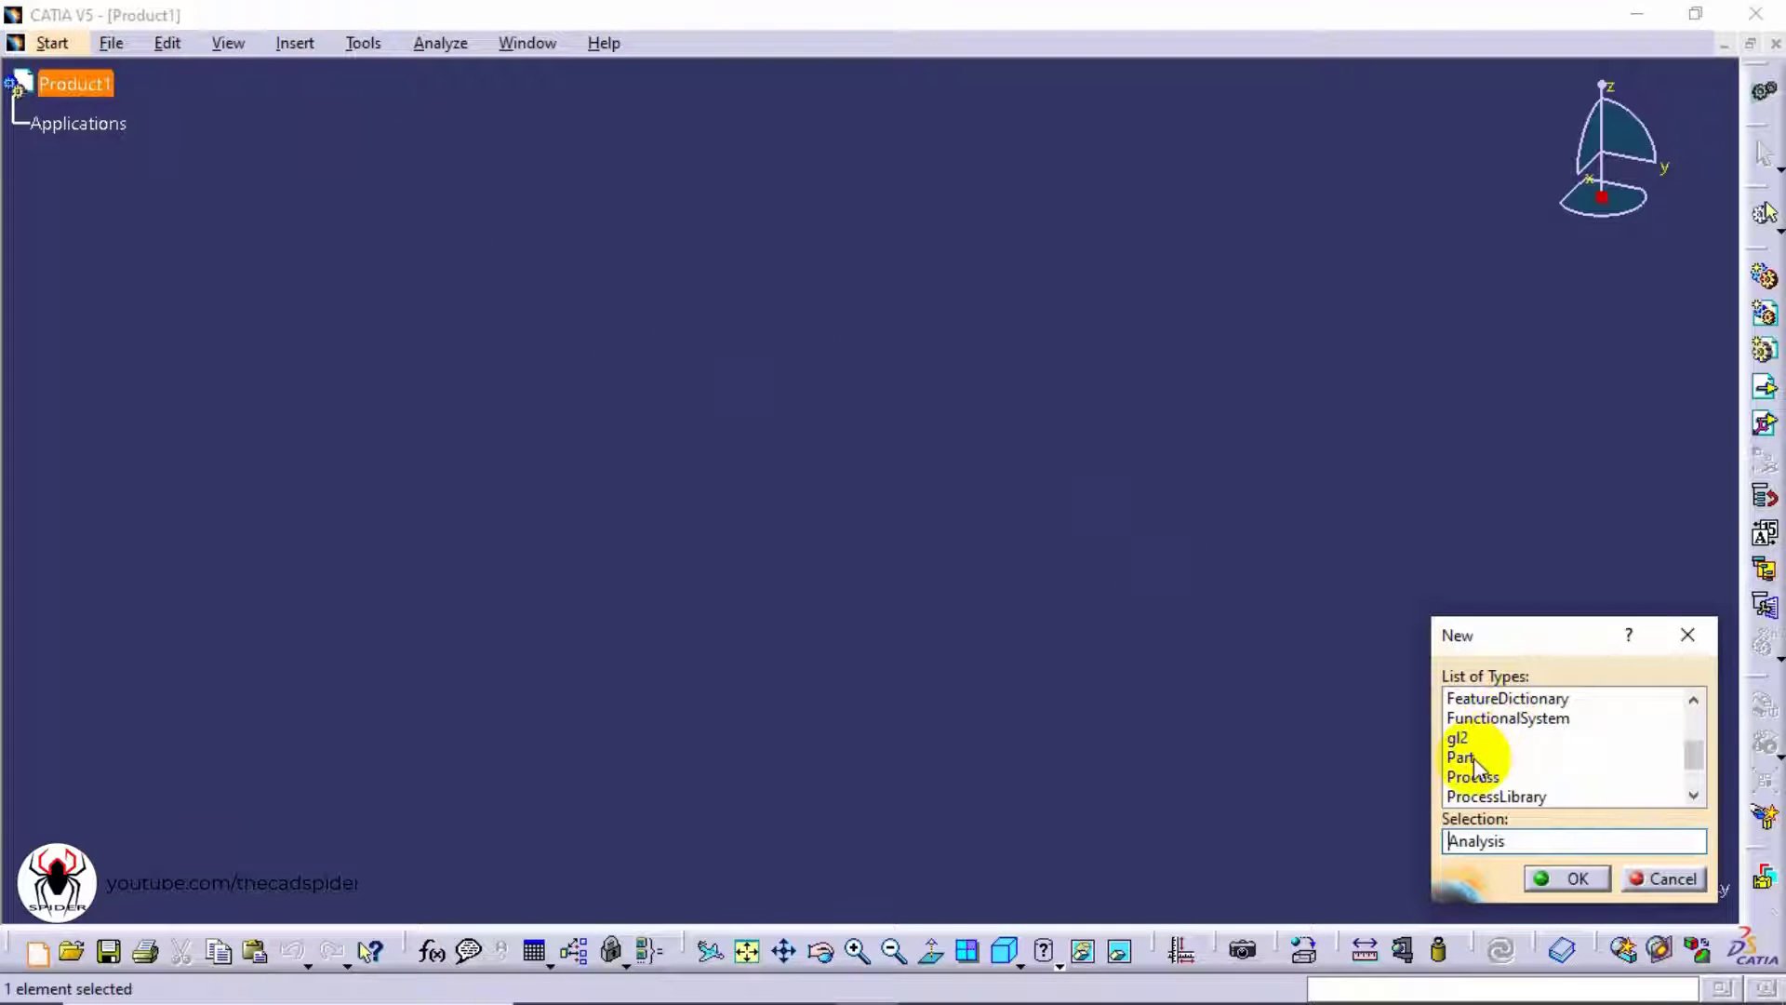
click(1481, 757)
scroll(1476, 771, down, 1)
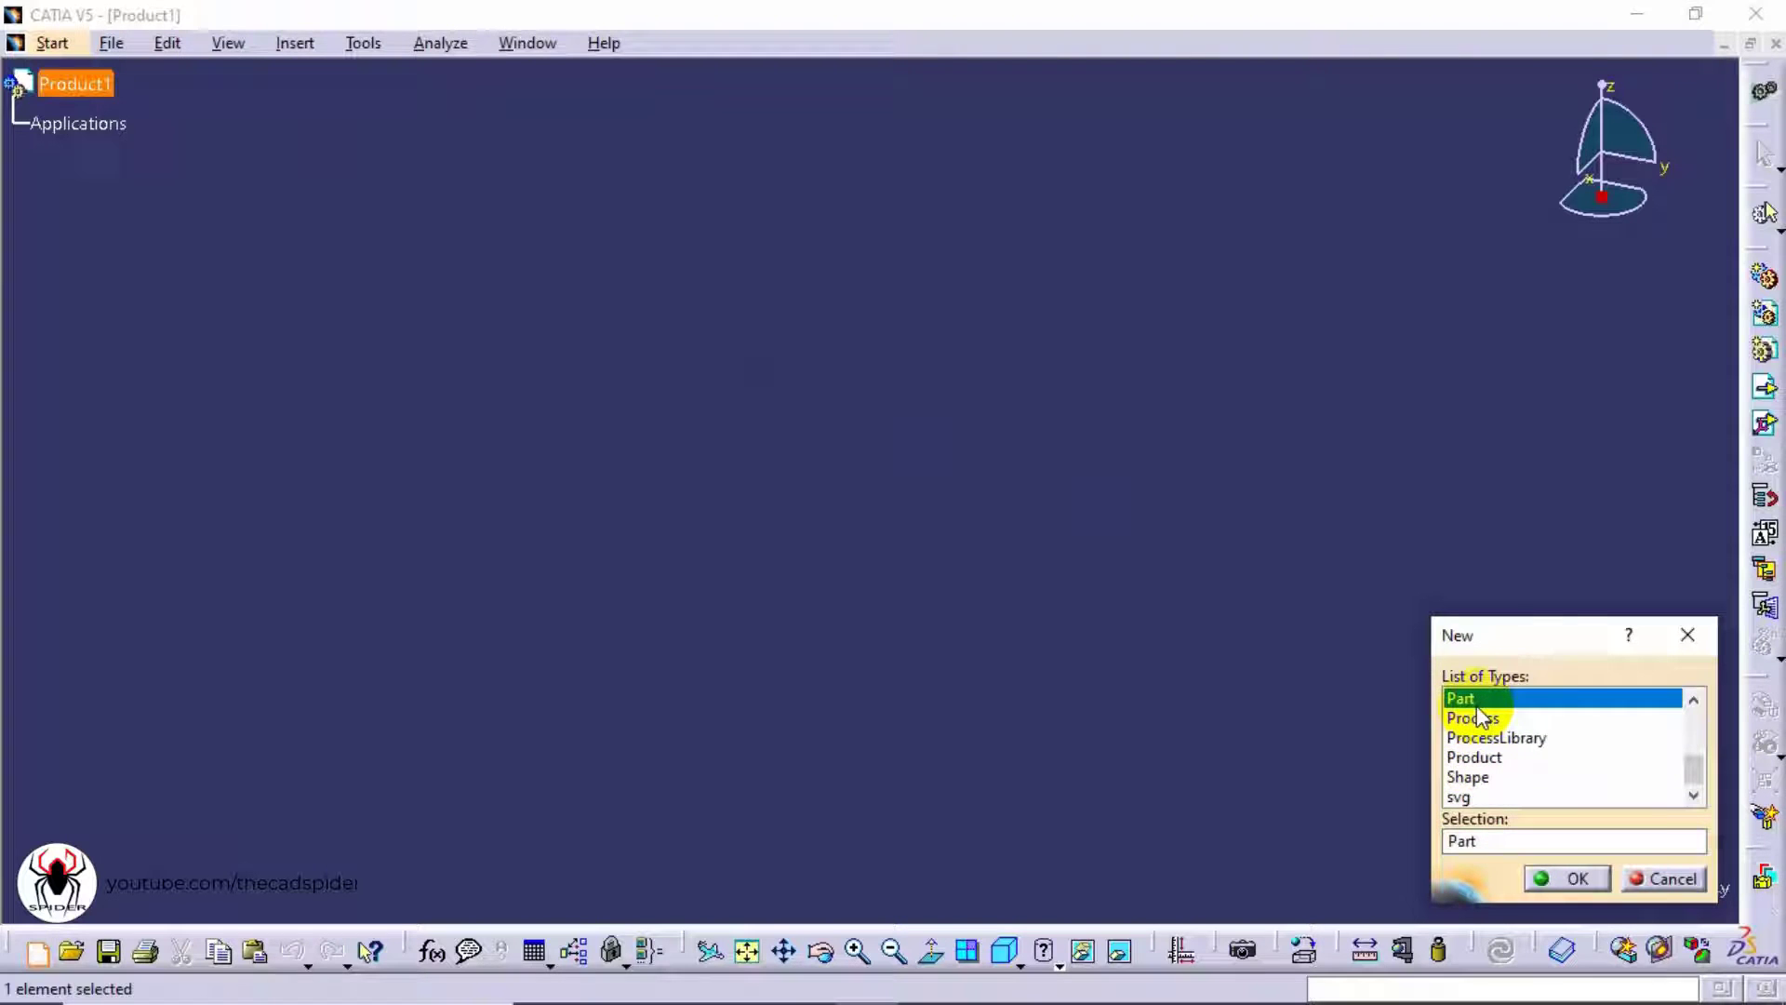
click(1547, 880)
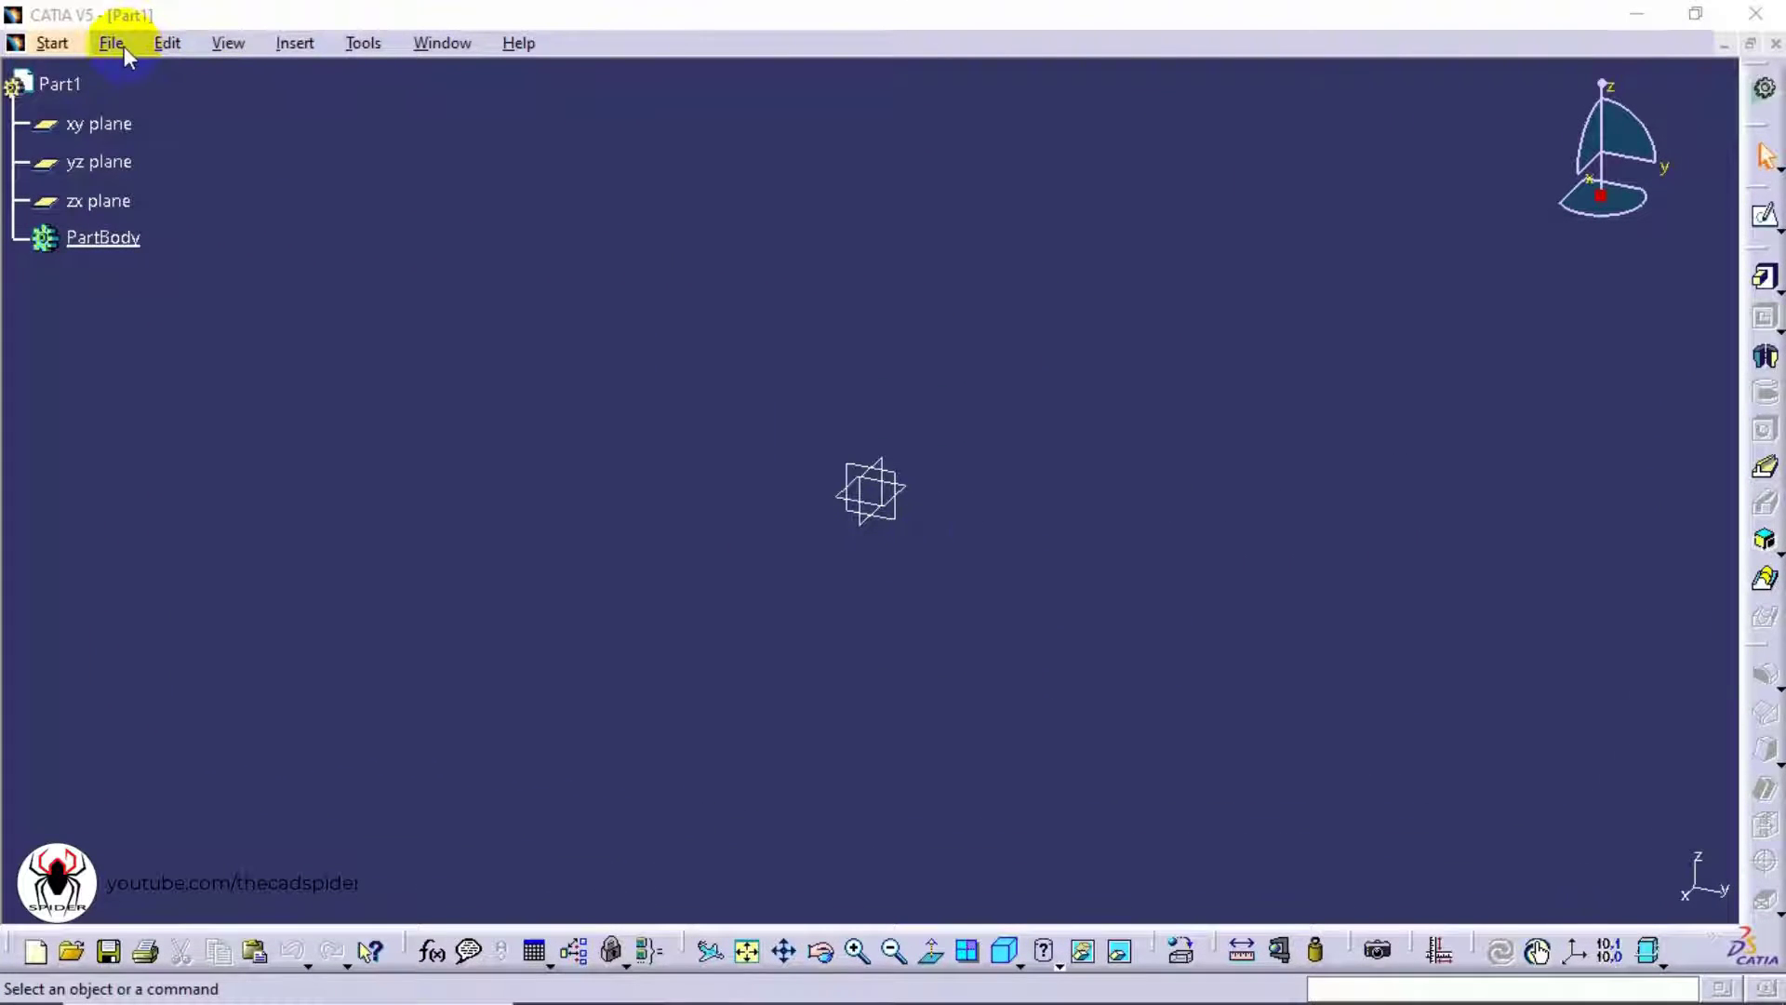
Save Part1 on the Desktop under the name Nut, keeping the CATPart type.
click(112, 43)
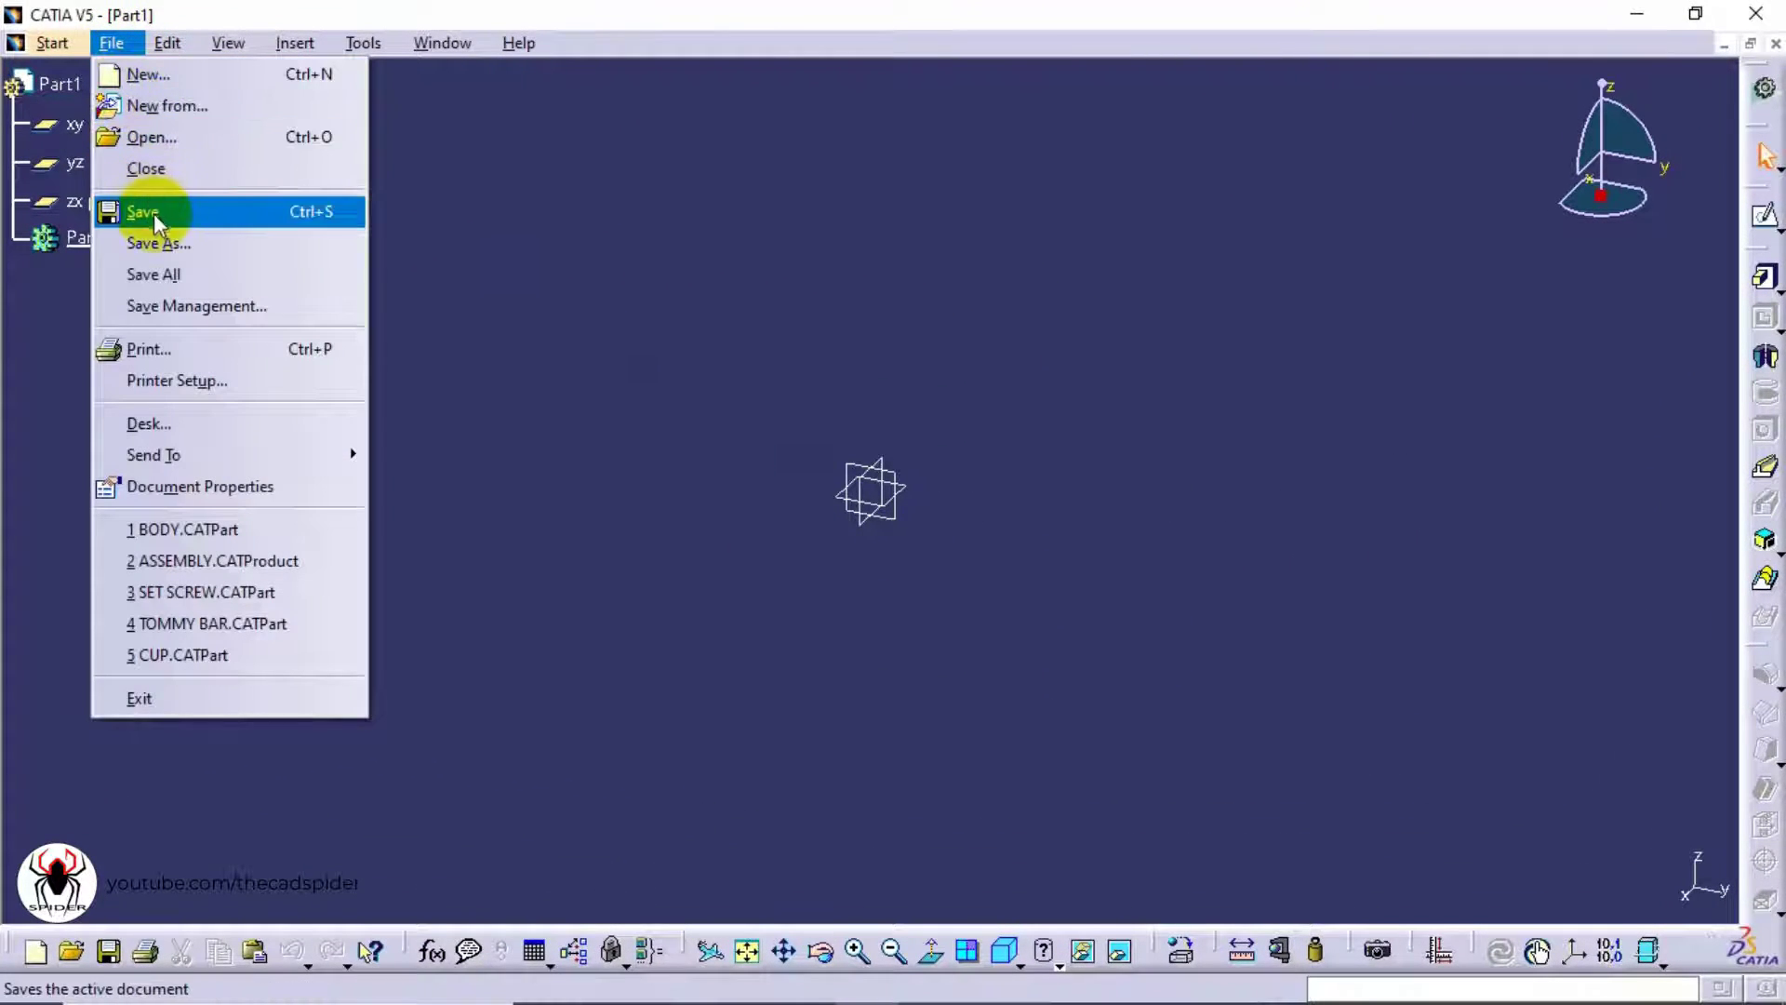
click(155, 214)
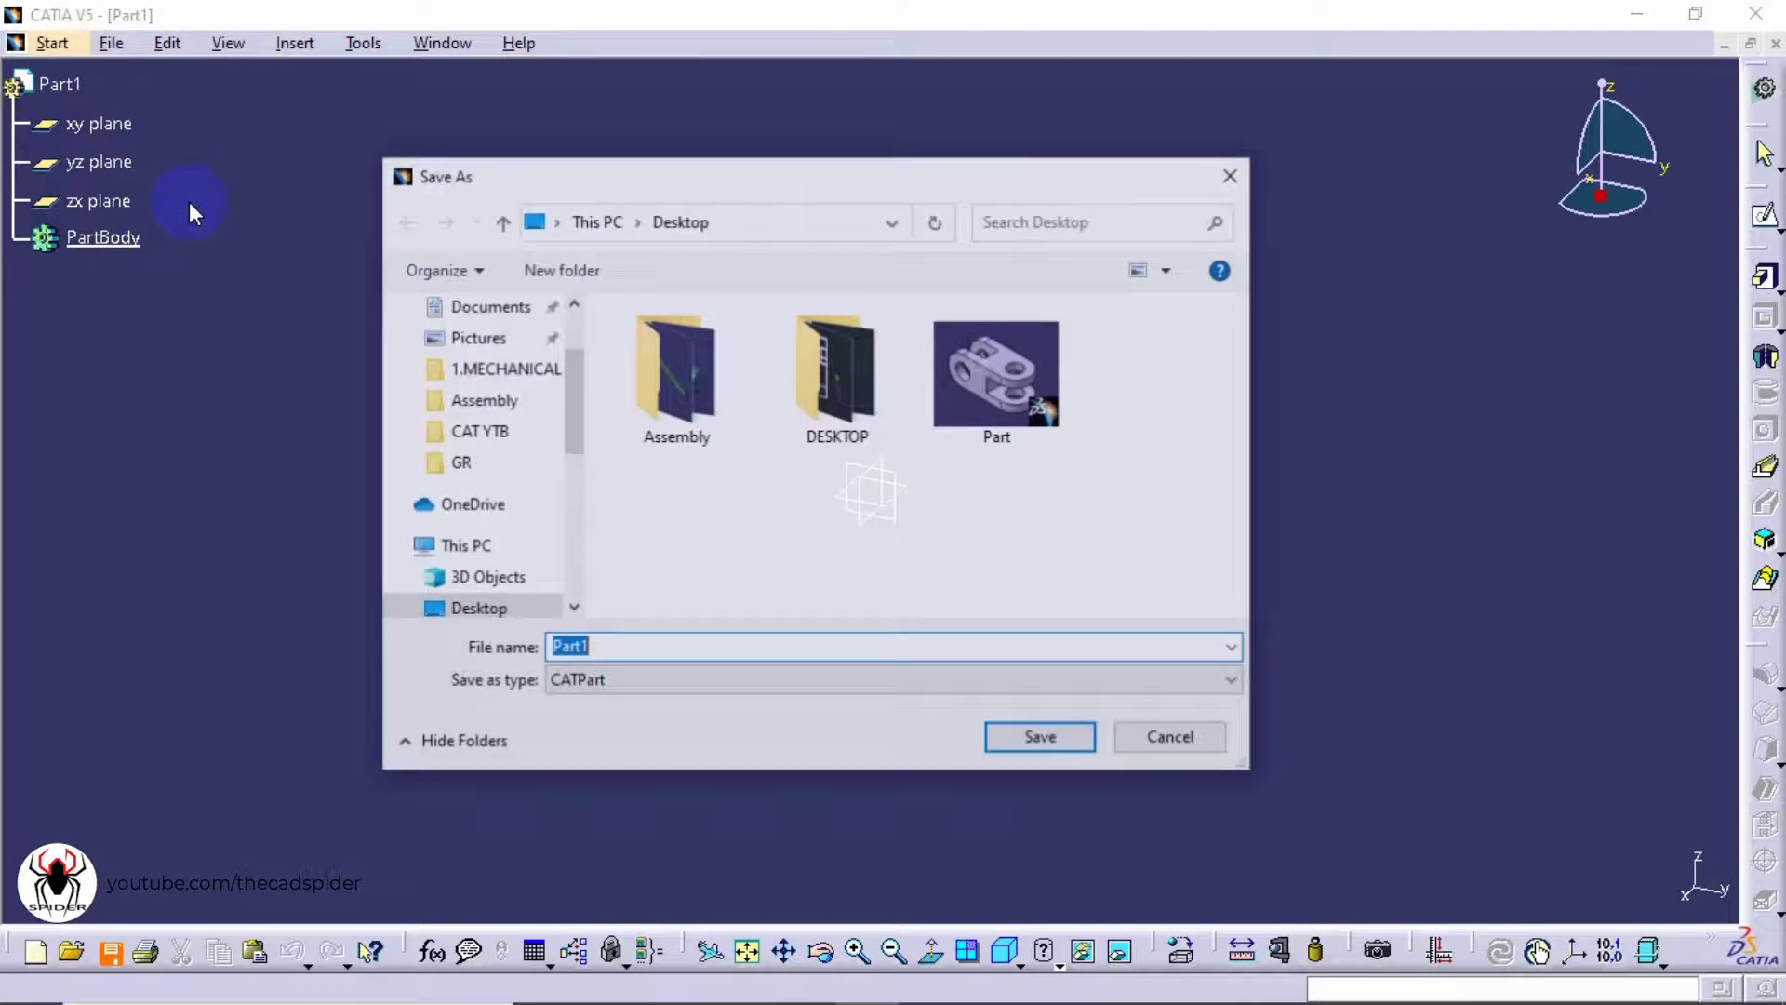
click(626, 646)
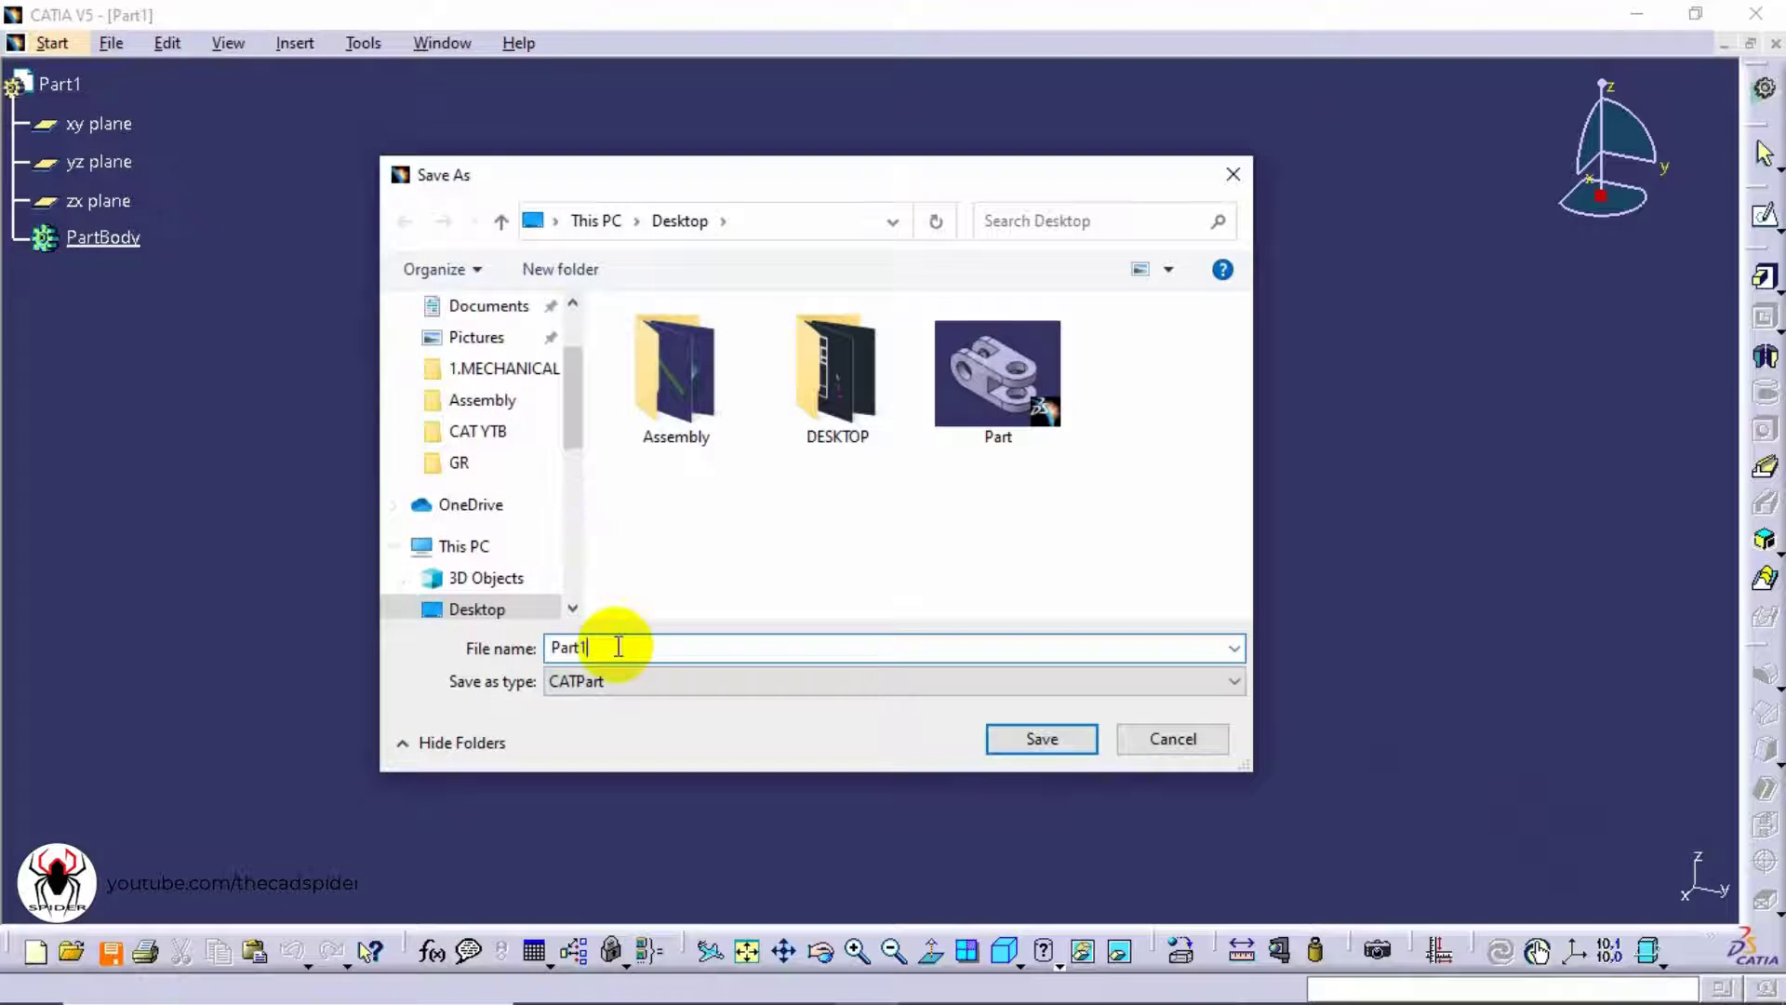
key(BackSpace)
key(BackSpace)
key(BackSpace)
key(BackSpace)
key(BackSpace)
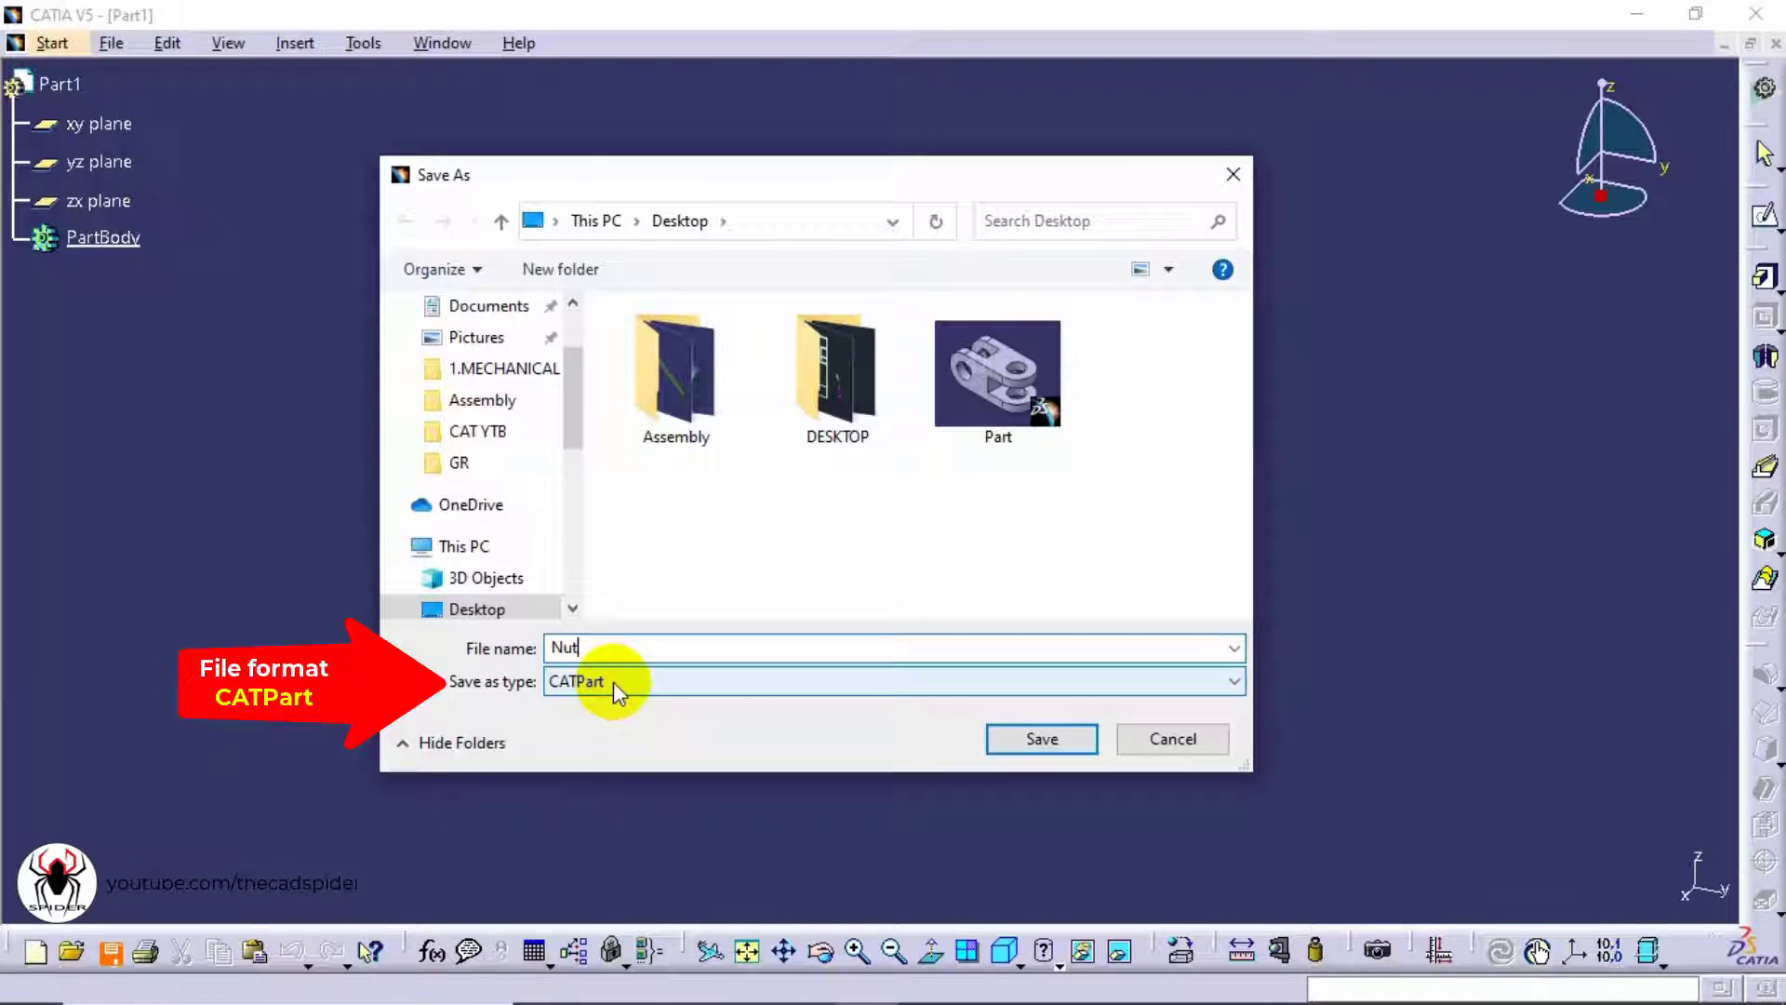
click(1052, 748)
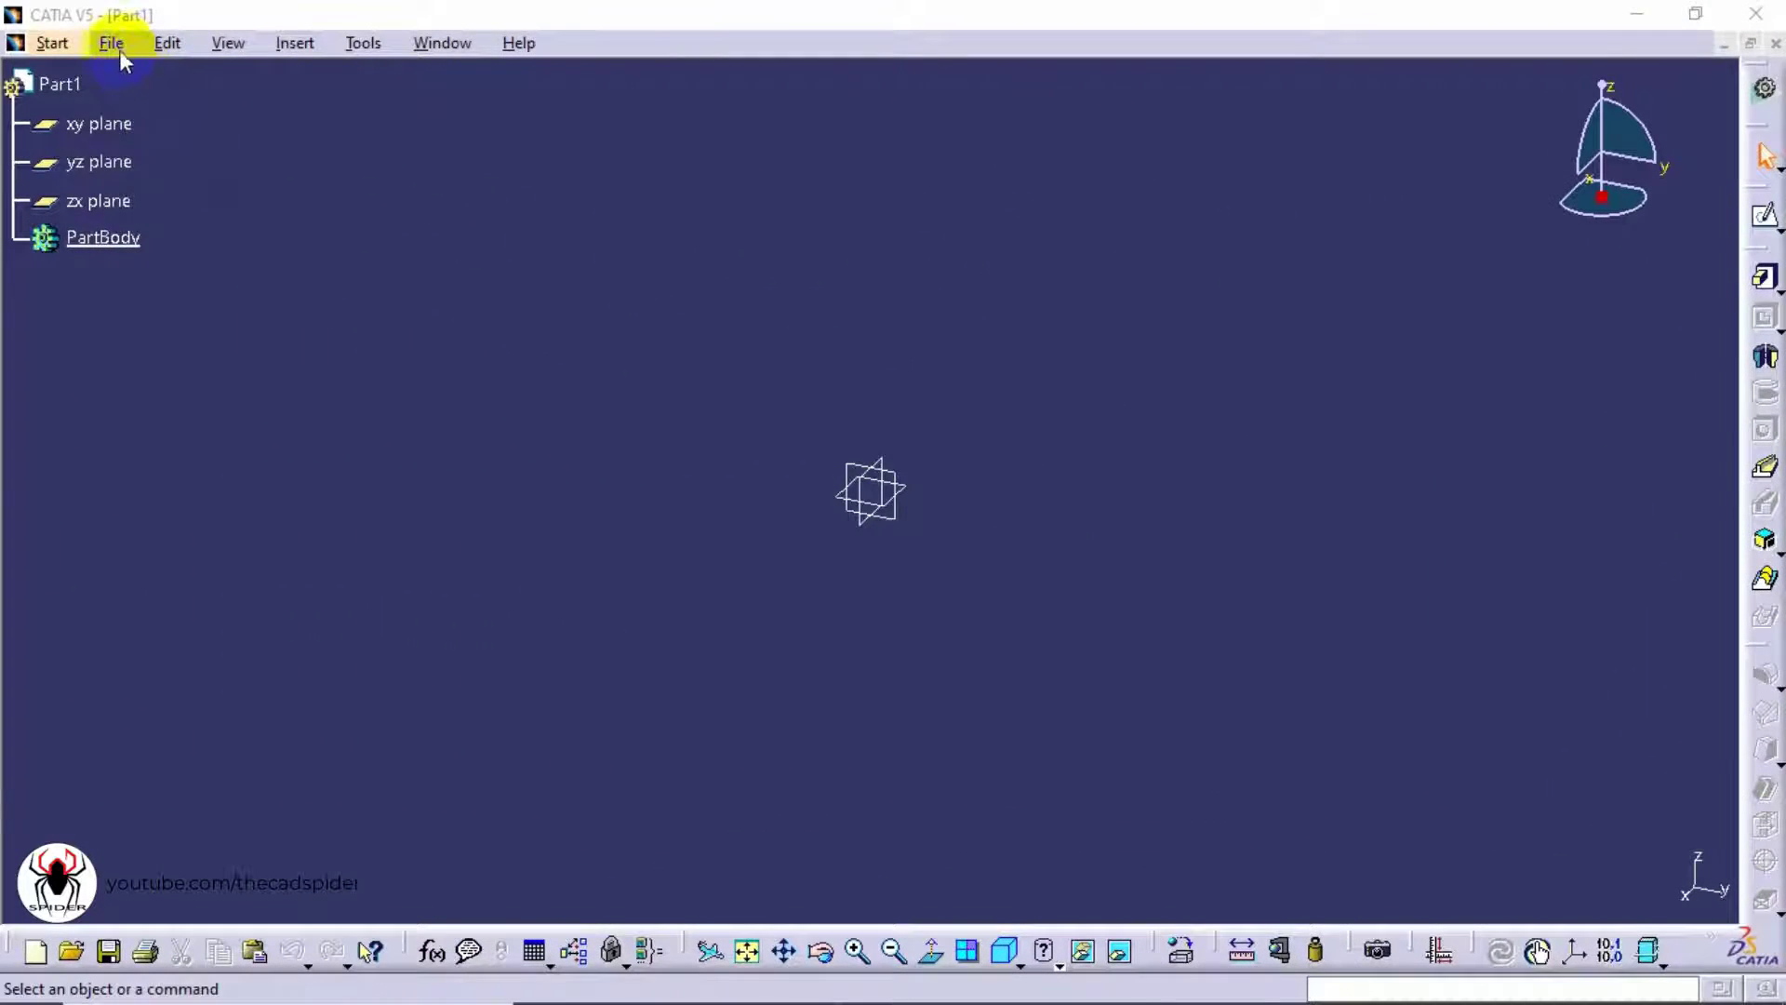
Open the BODY part file from the Assembly folder.
click(112, 44)
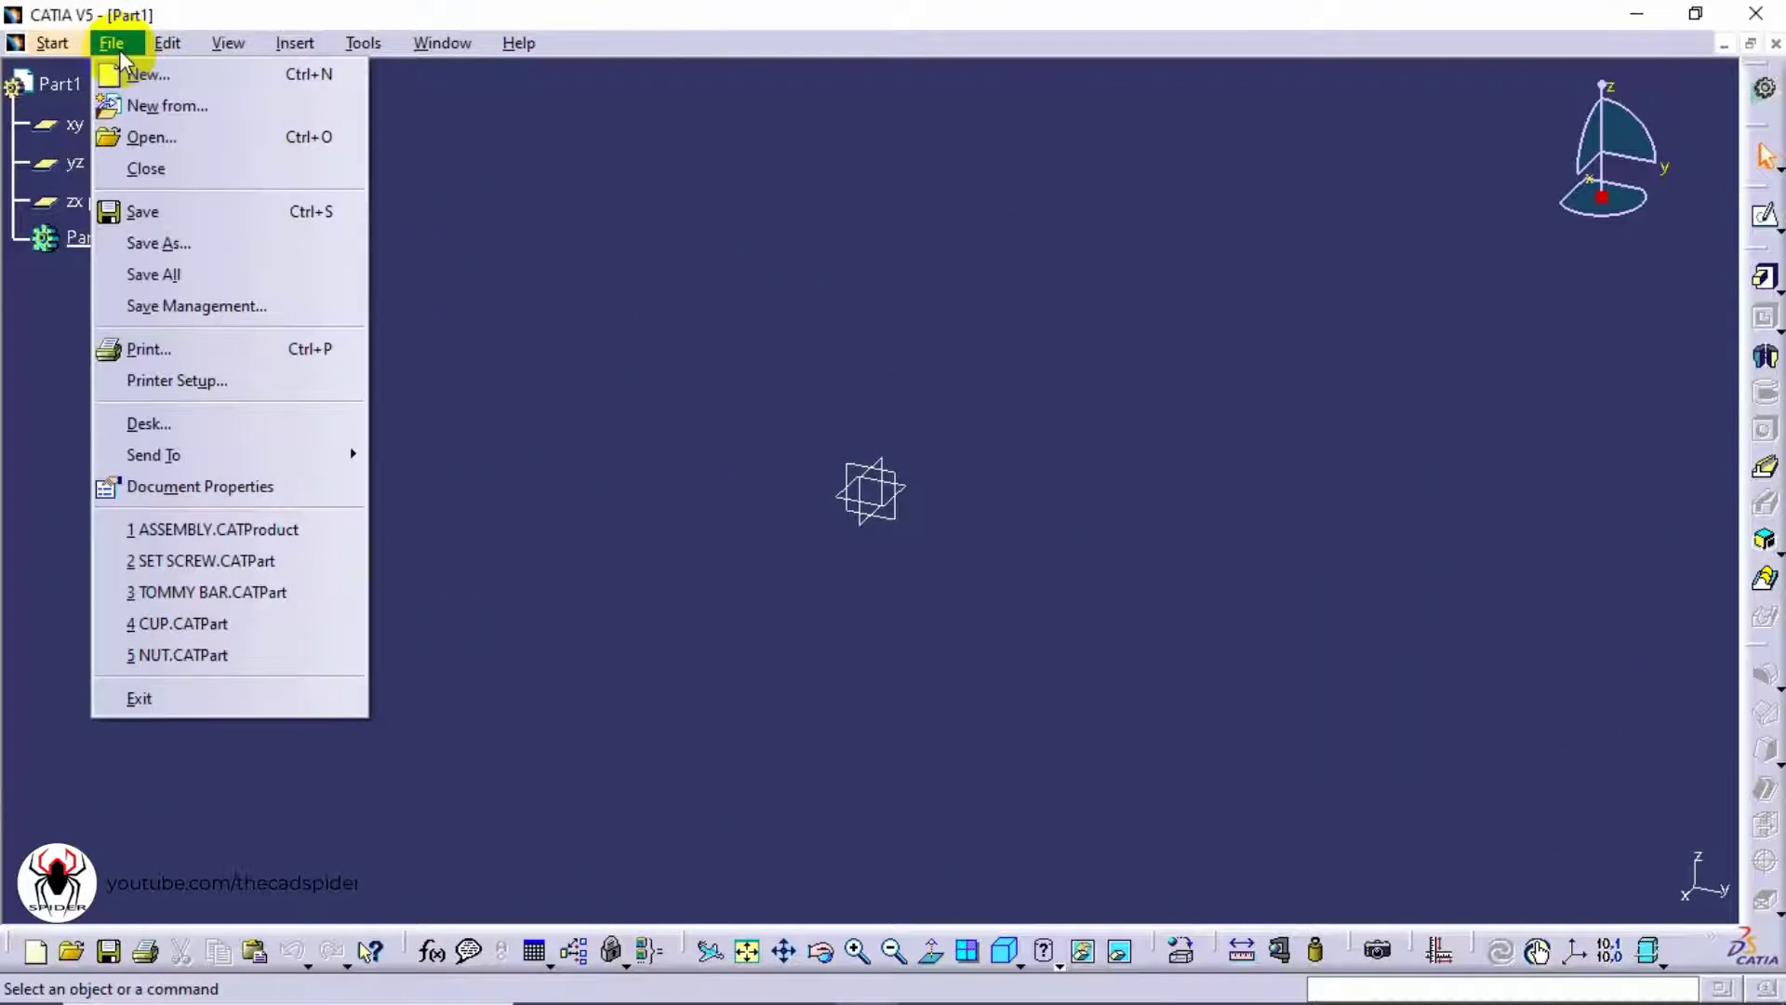
click(173, 140)
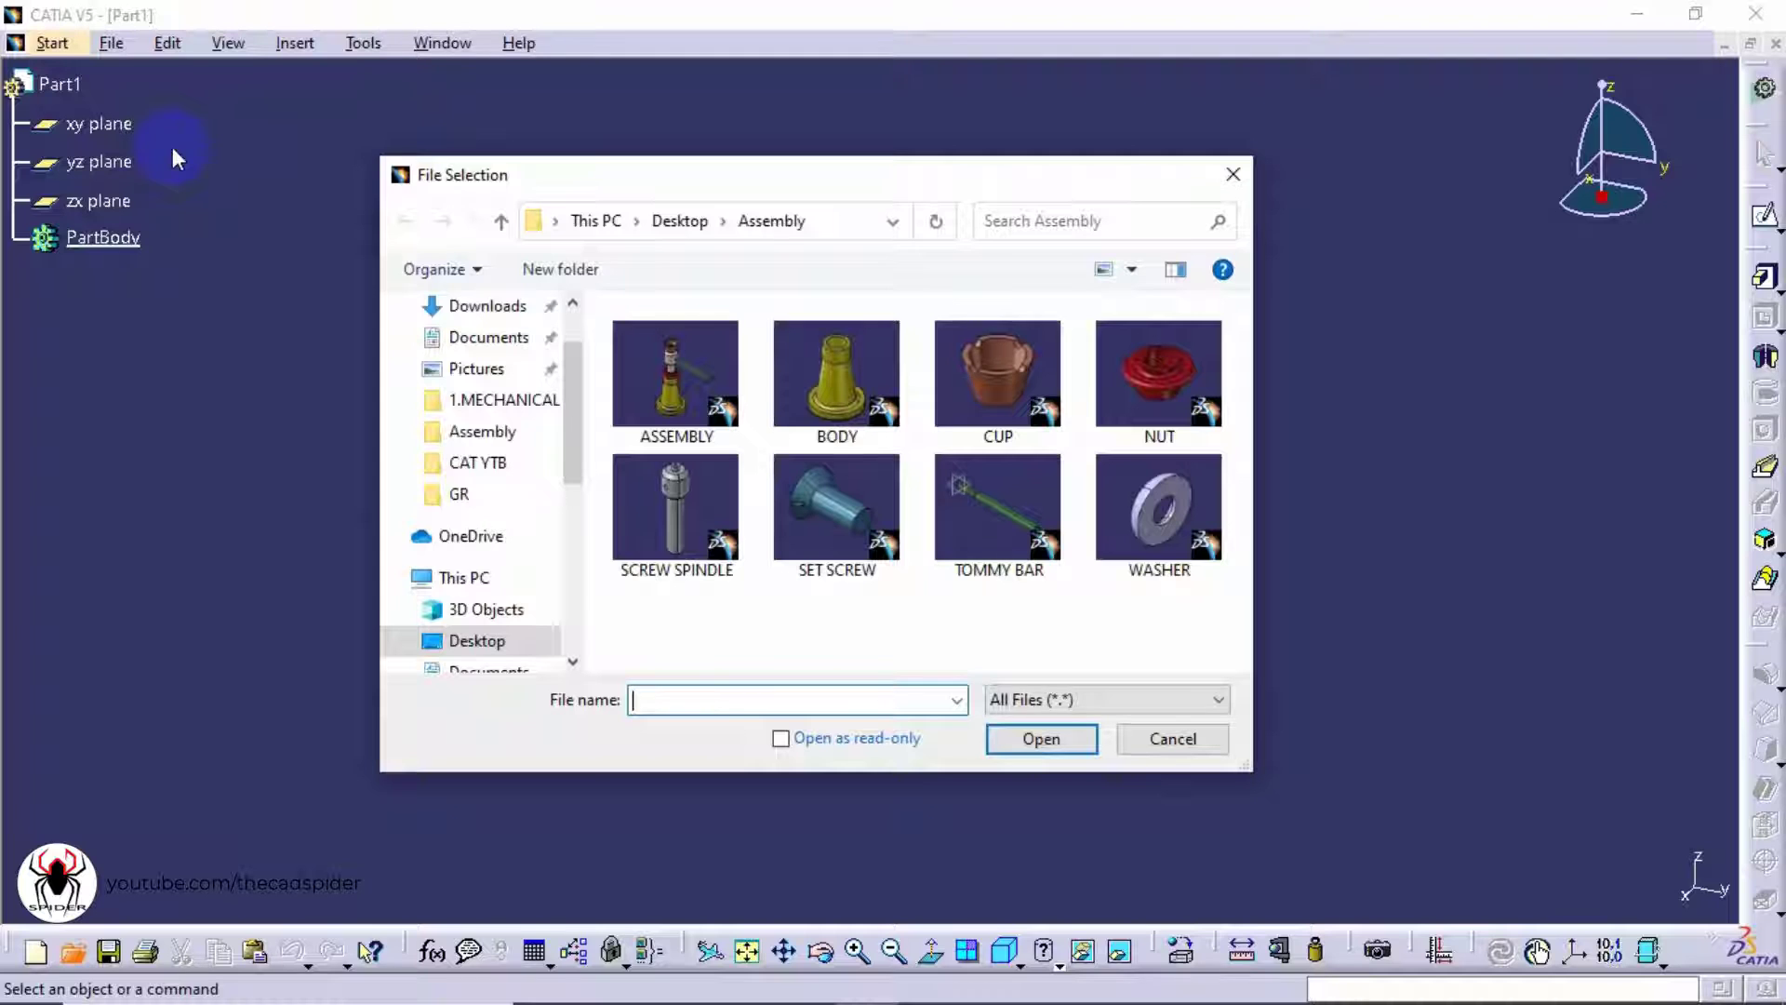
click(818, 367)
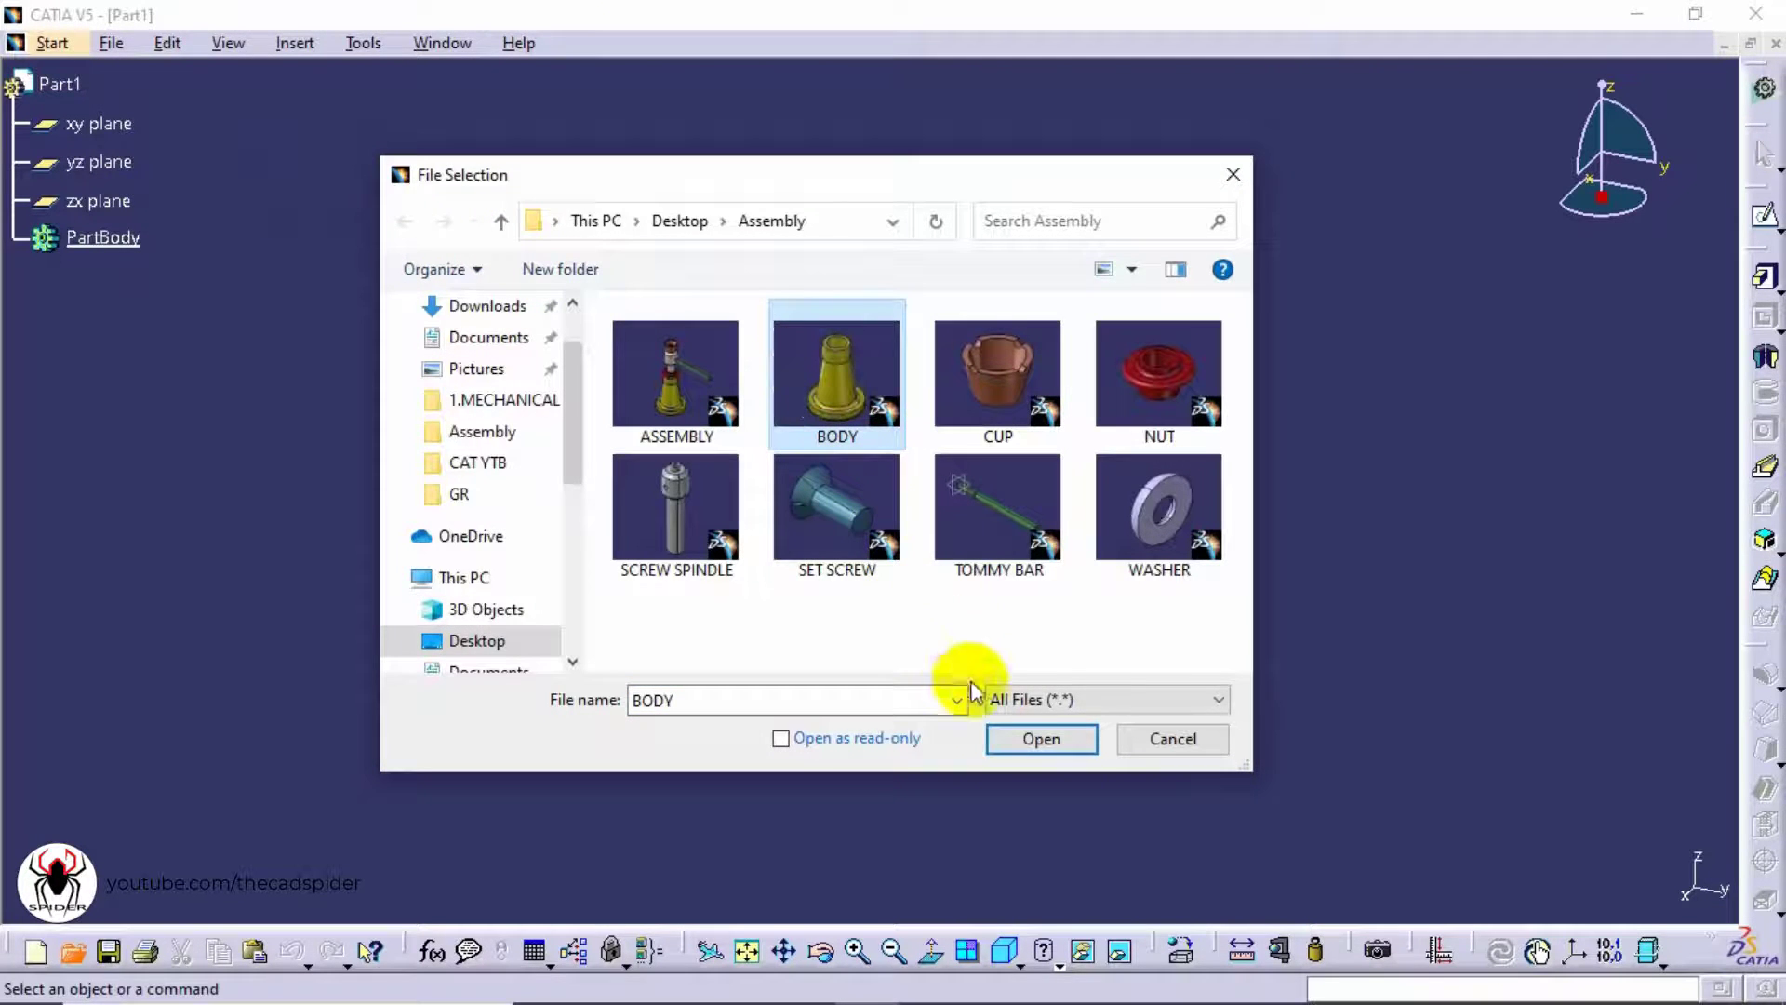
click(1039, 739)
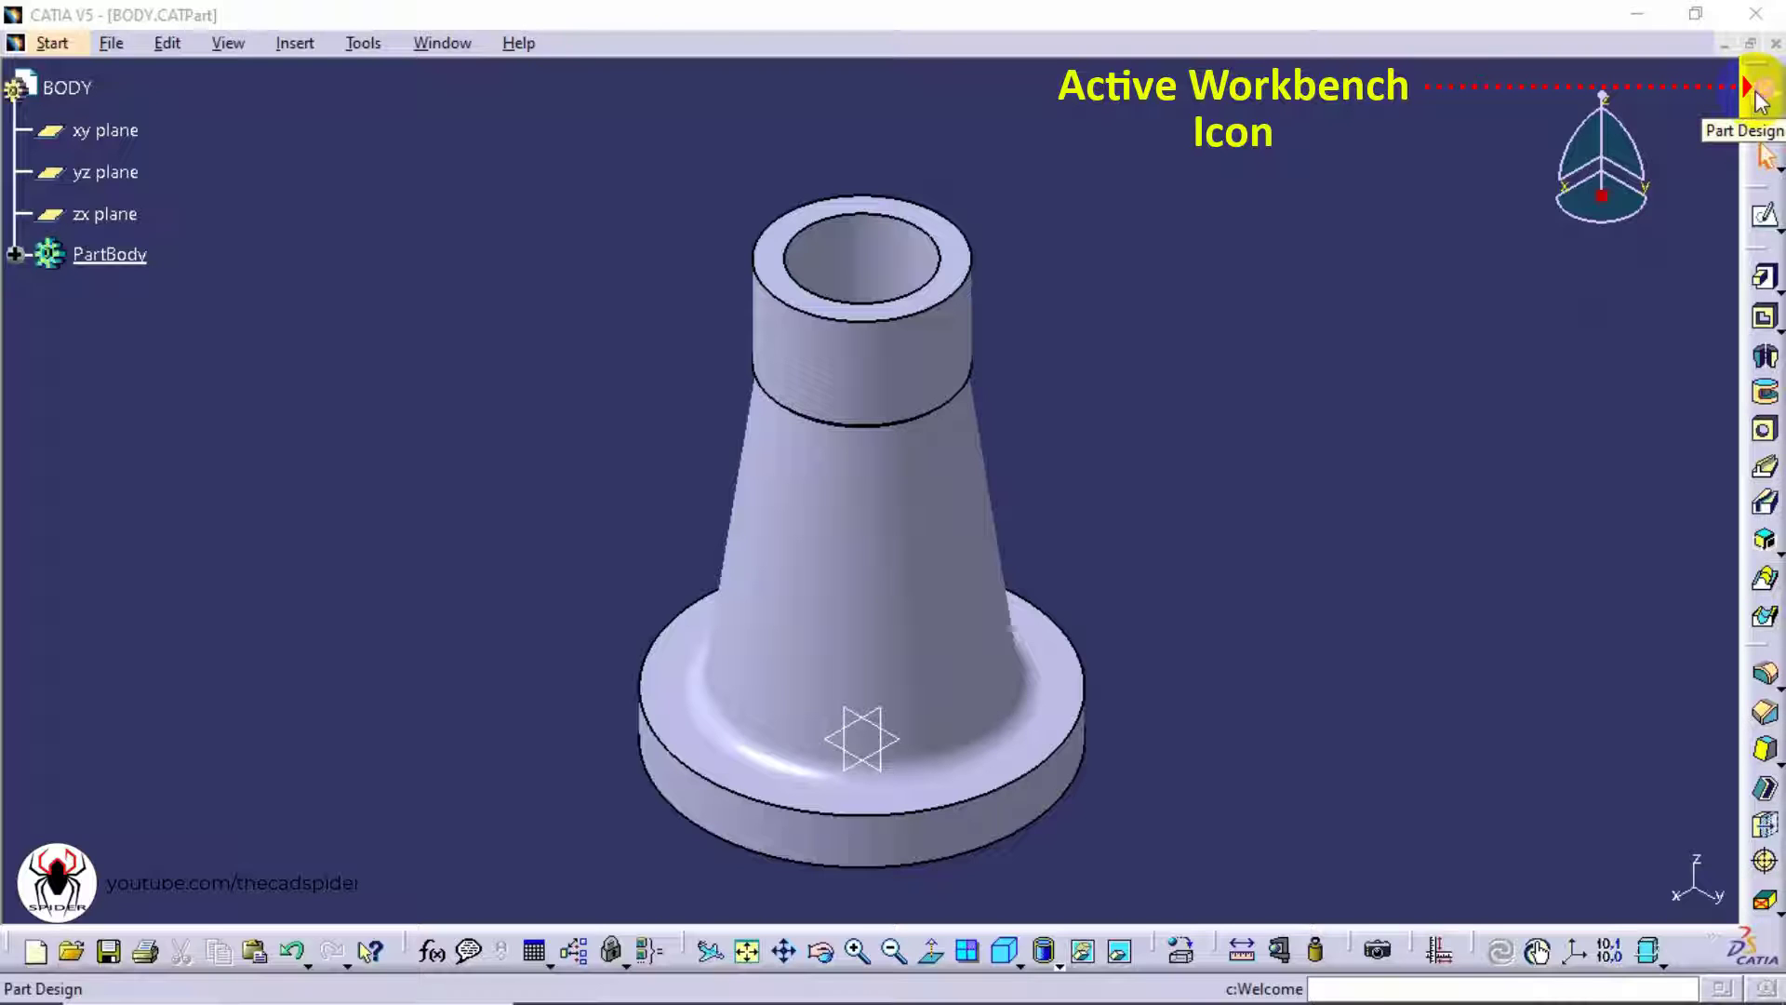
click(53, 43)
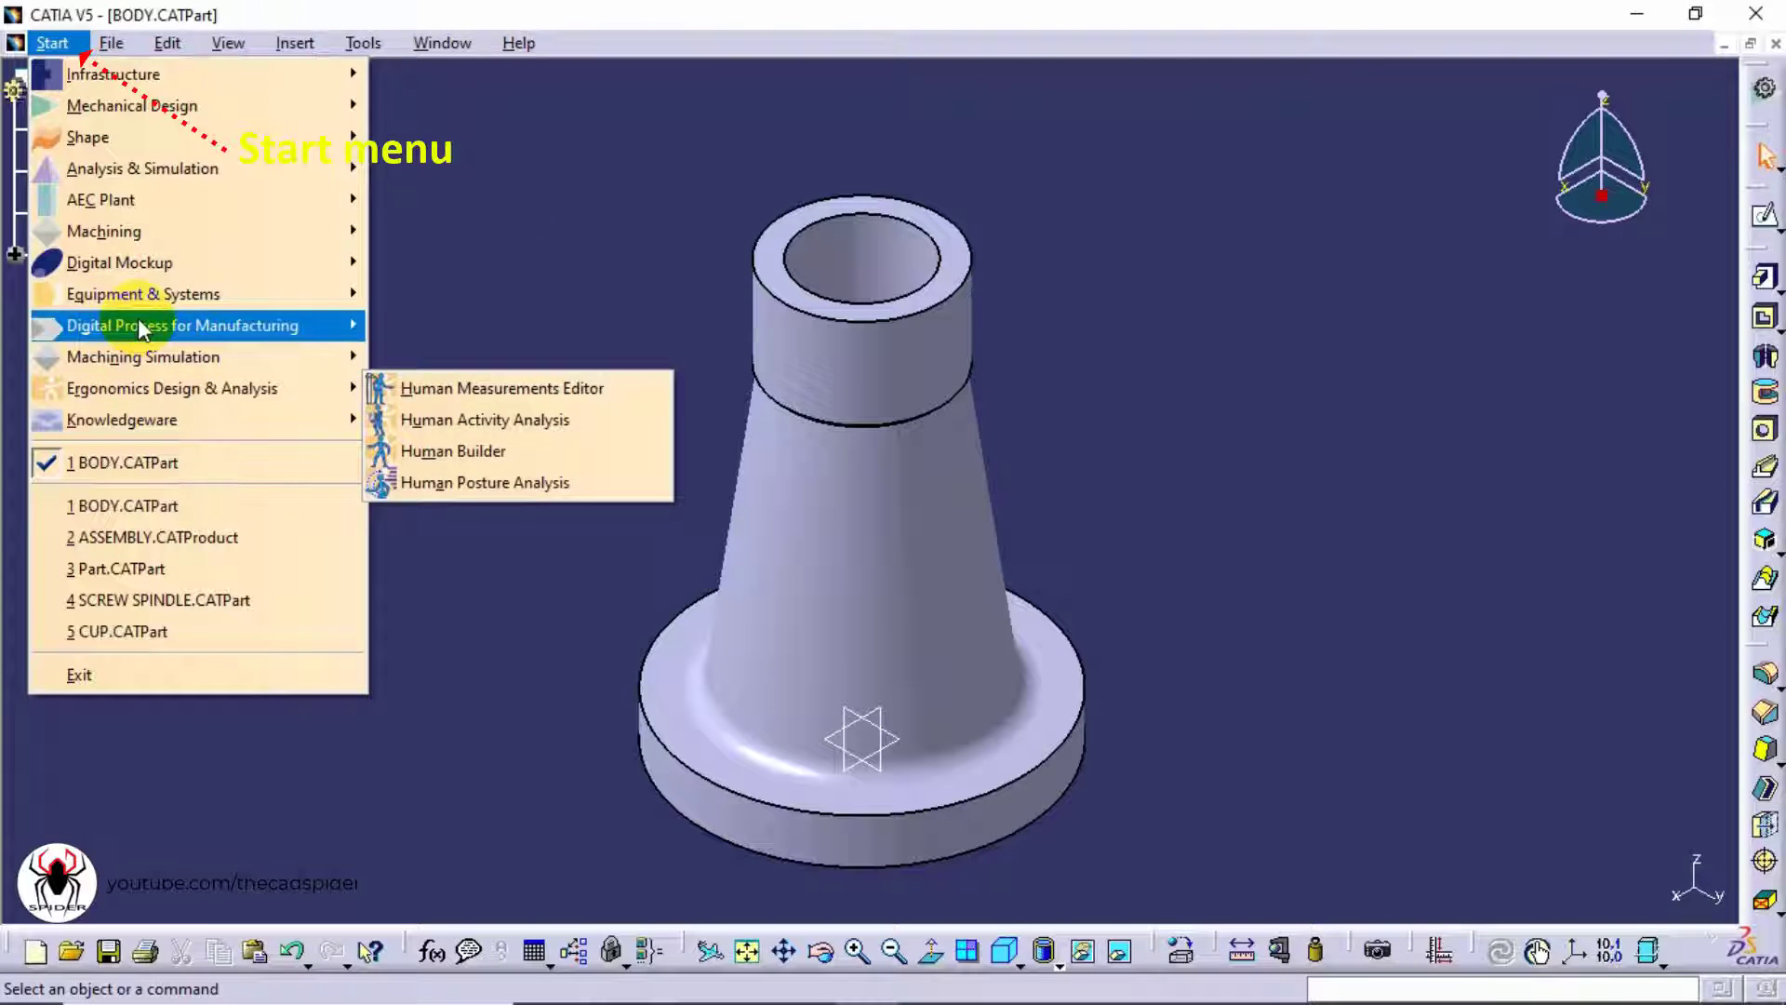
mouse_move(164, 108)
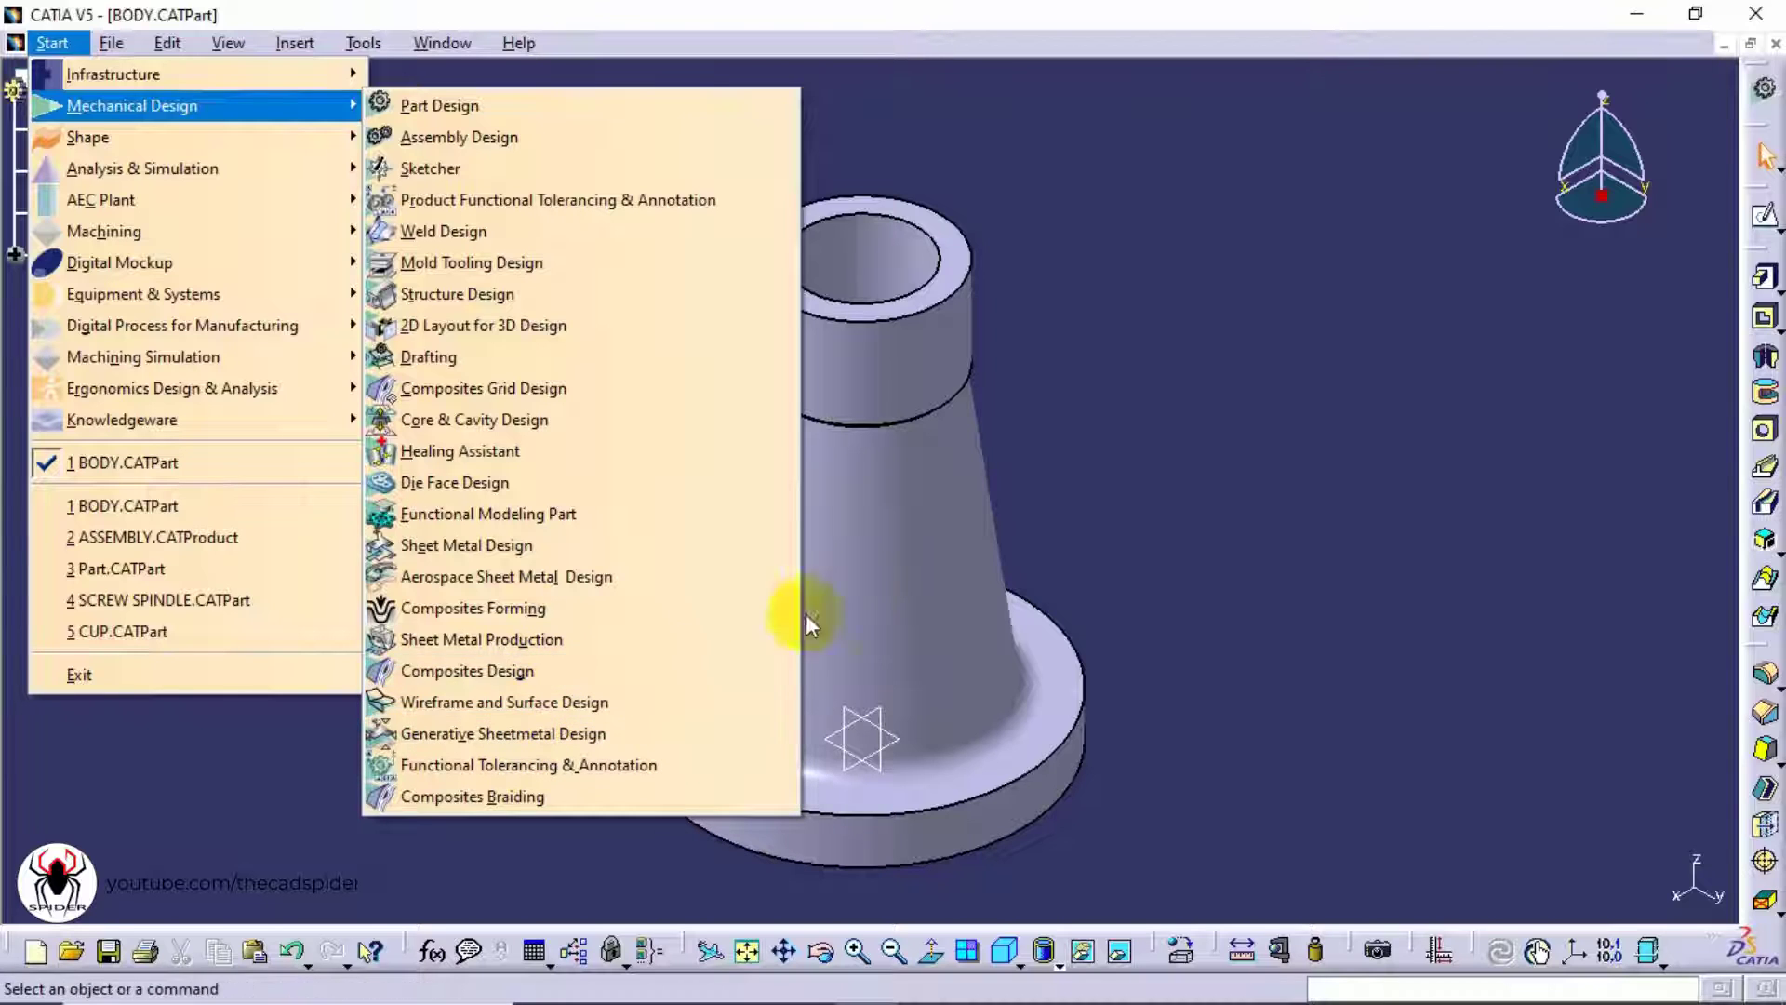
click(1046, 512)
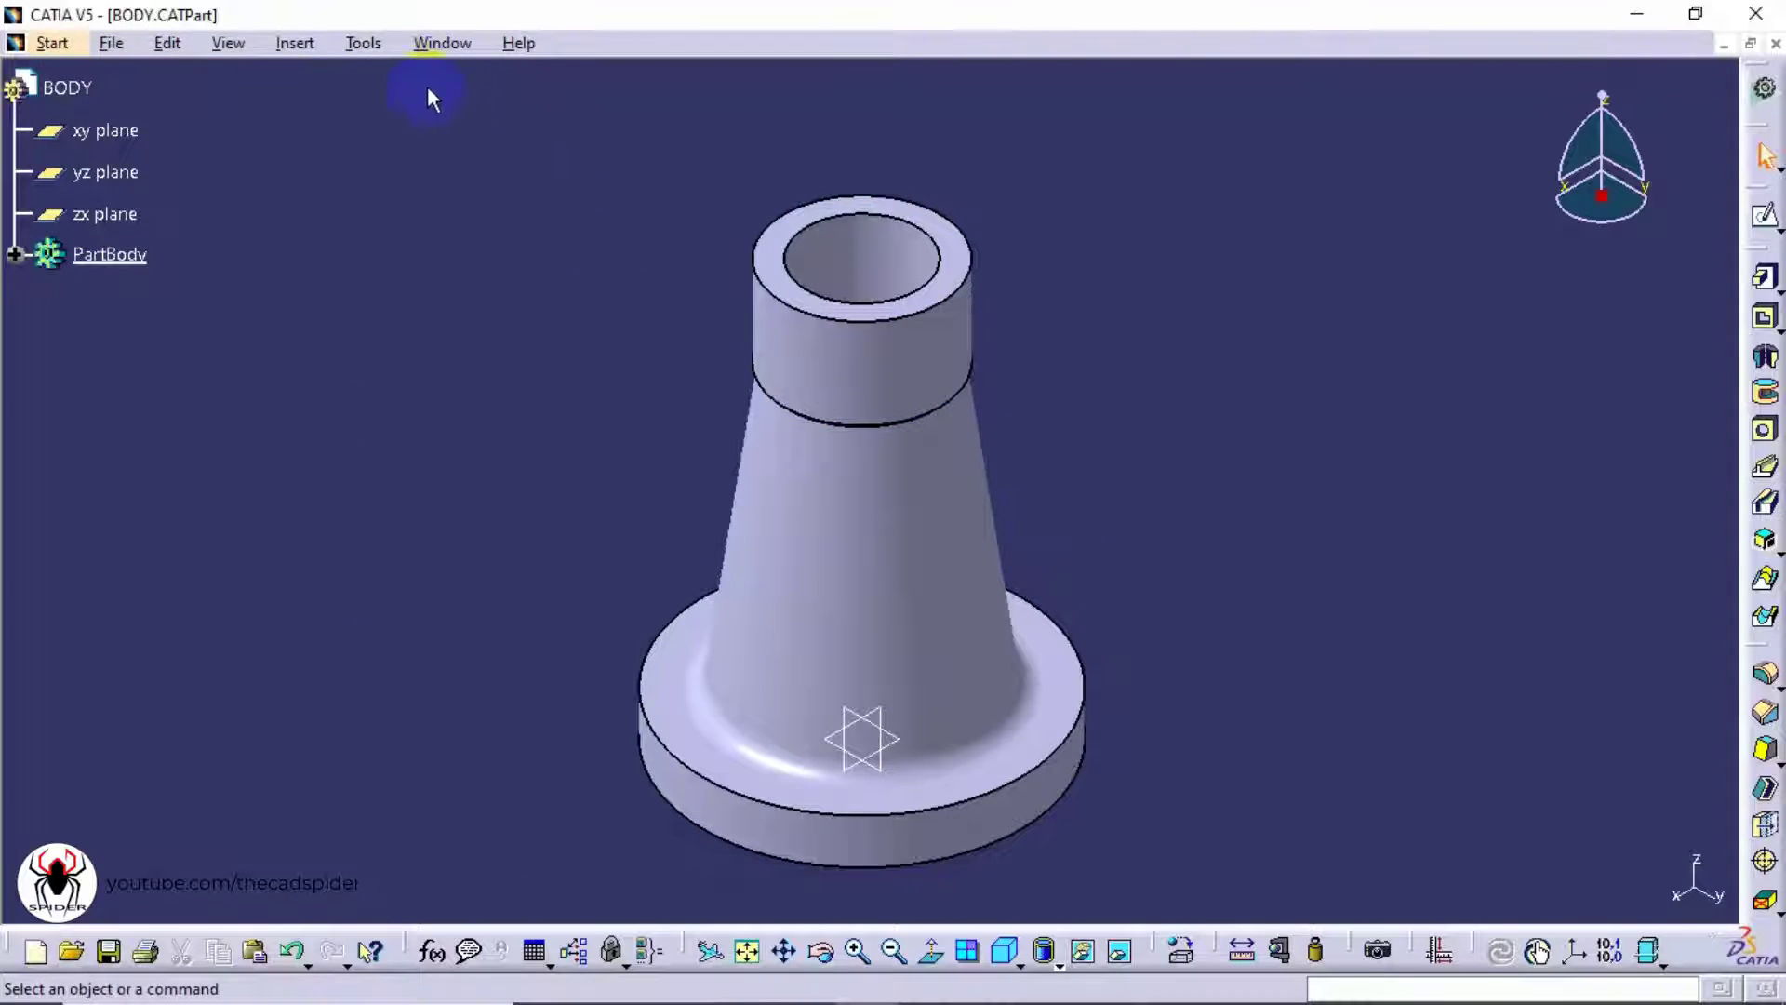
click(305, 43)
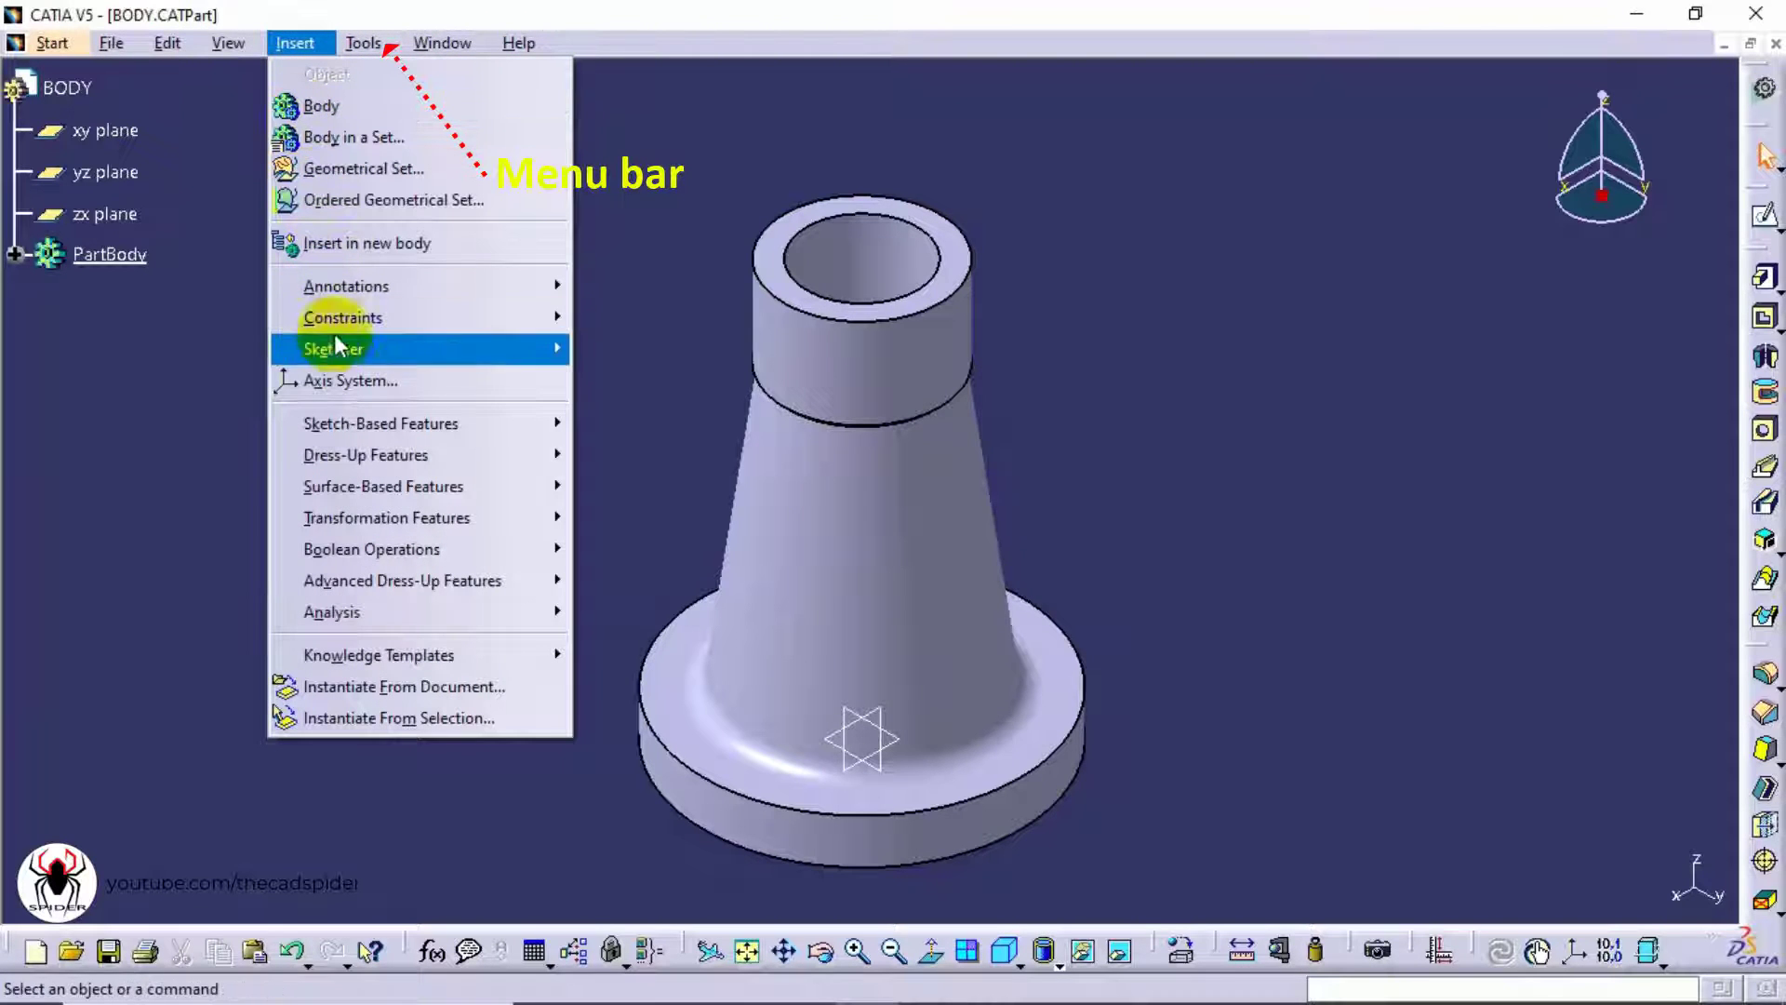
mouse_move(356, 421)
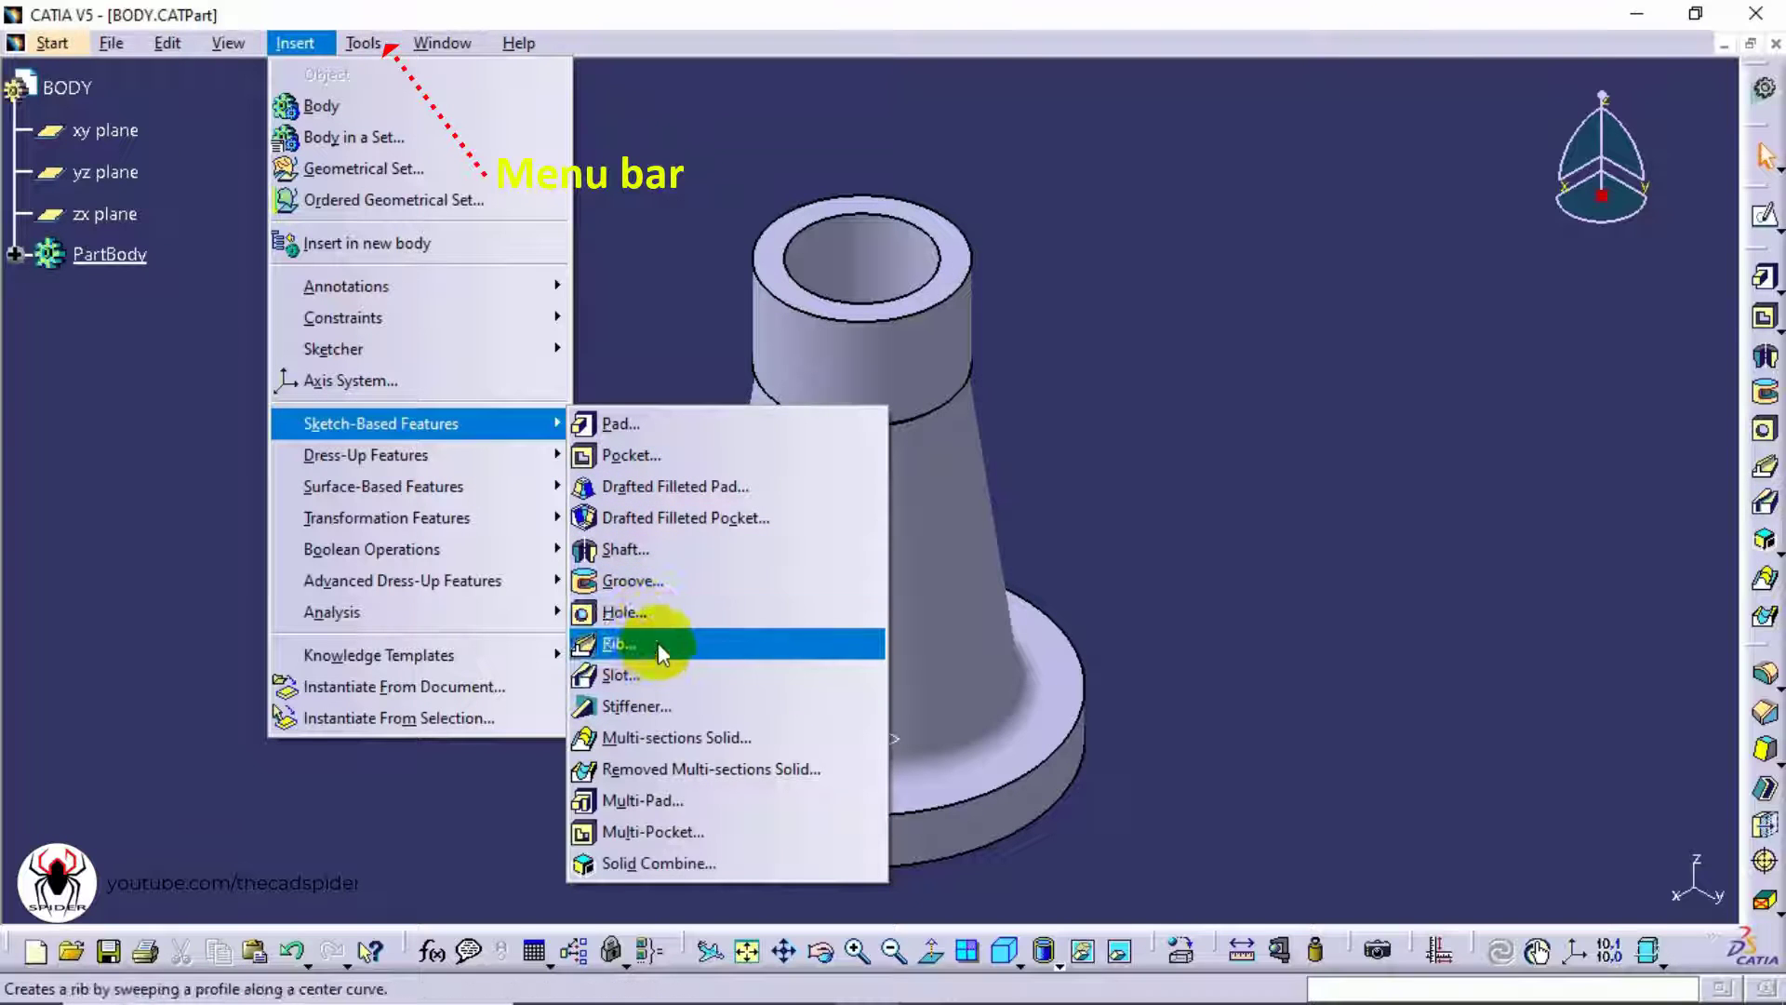
click(661, 377)
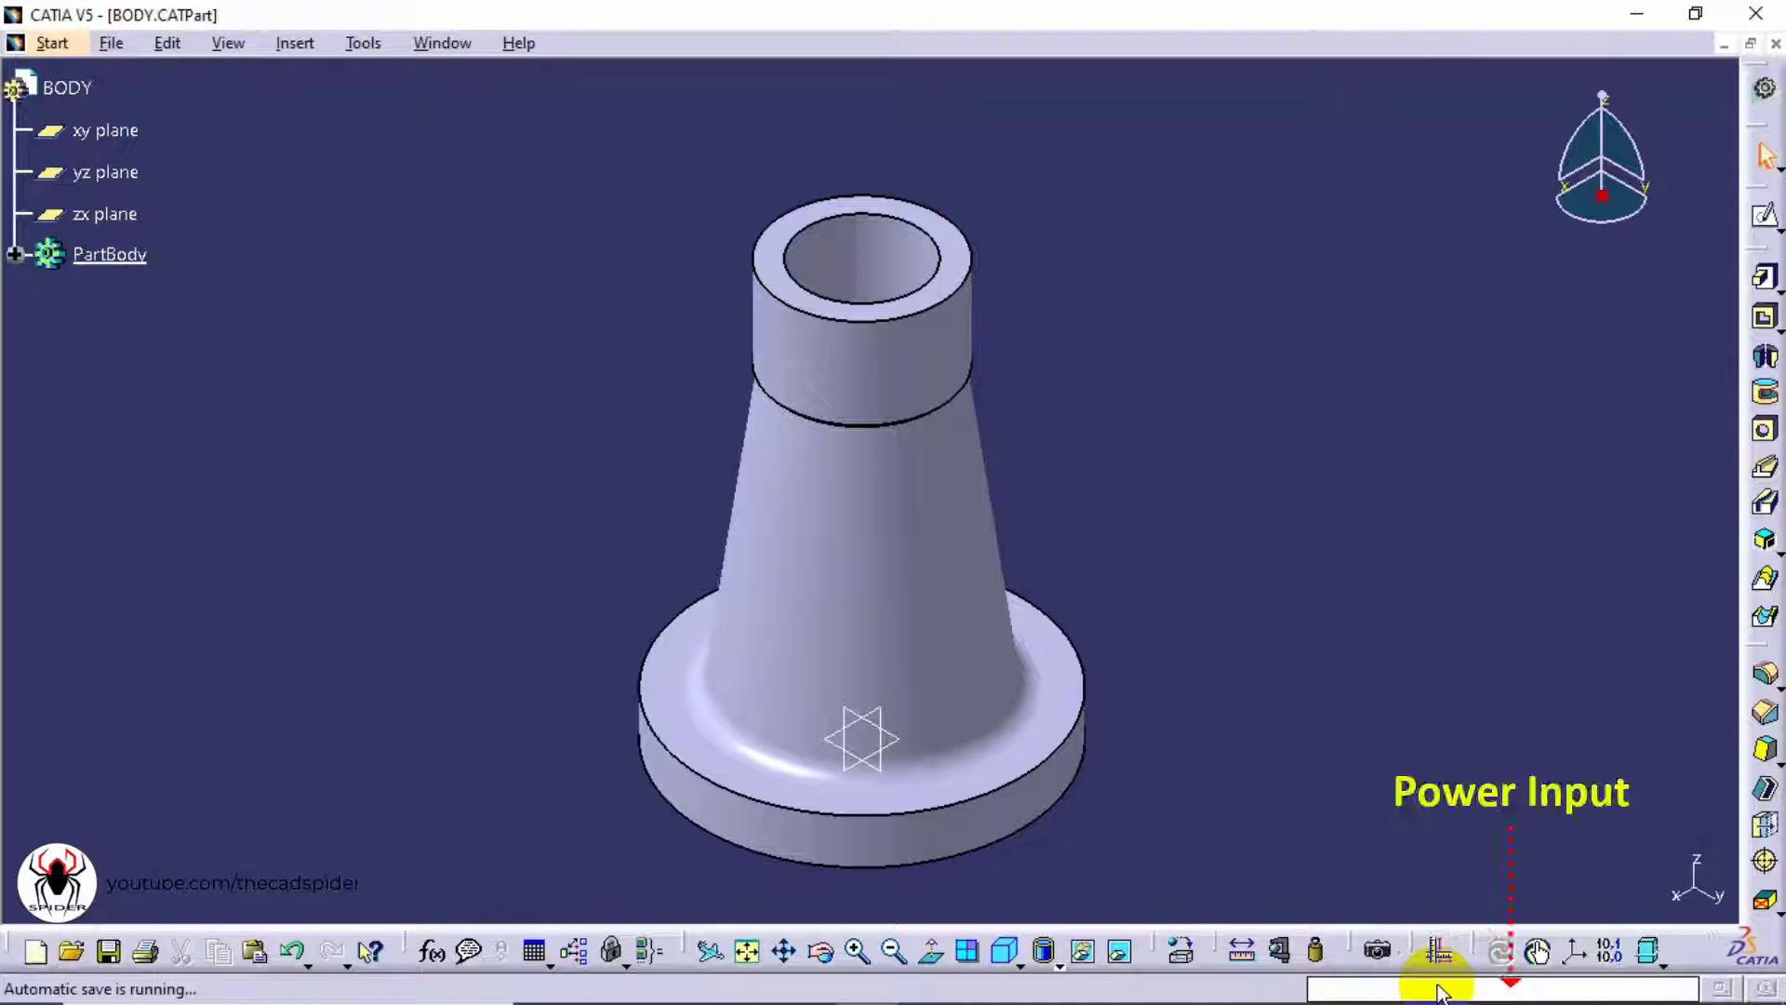
click(1439, 986)
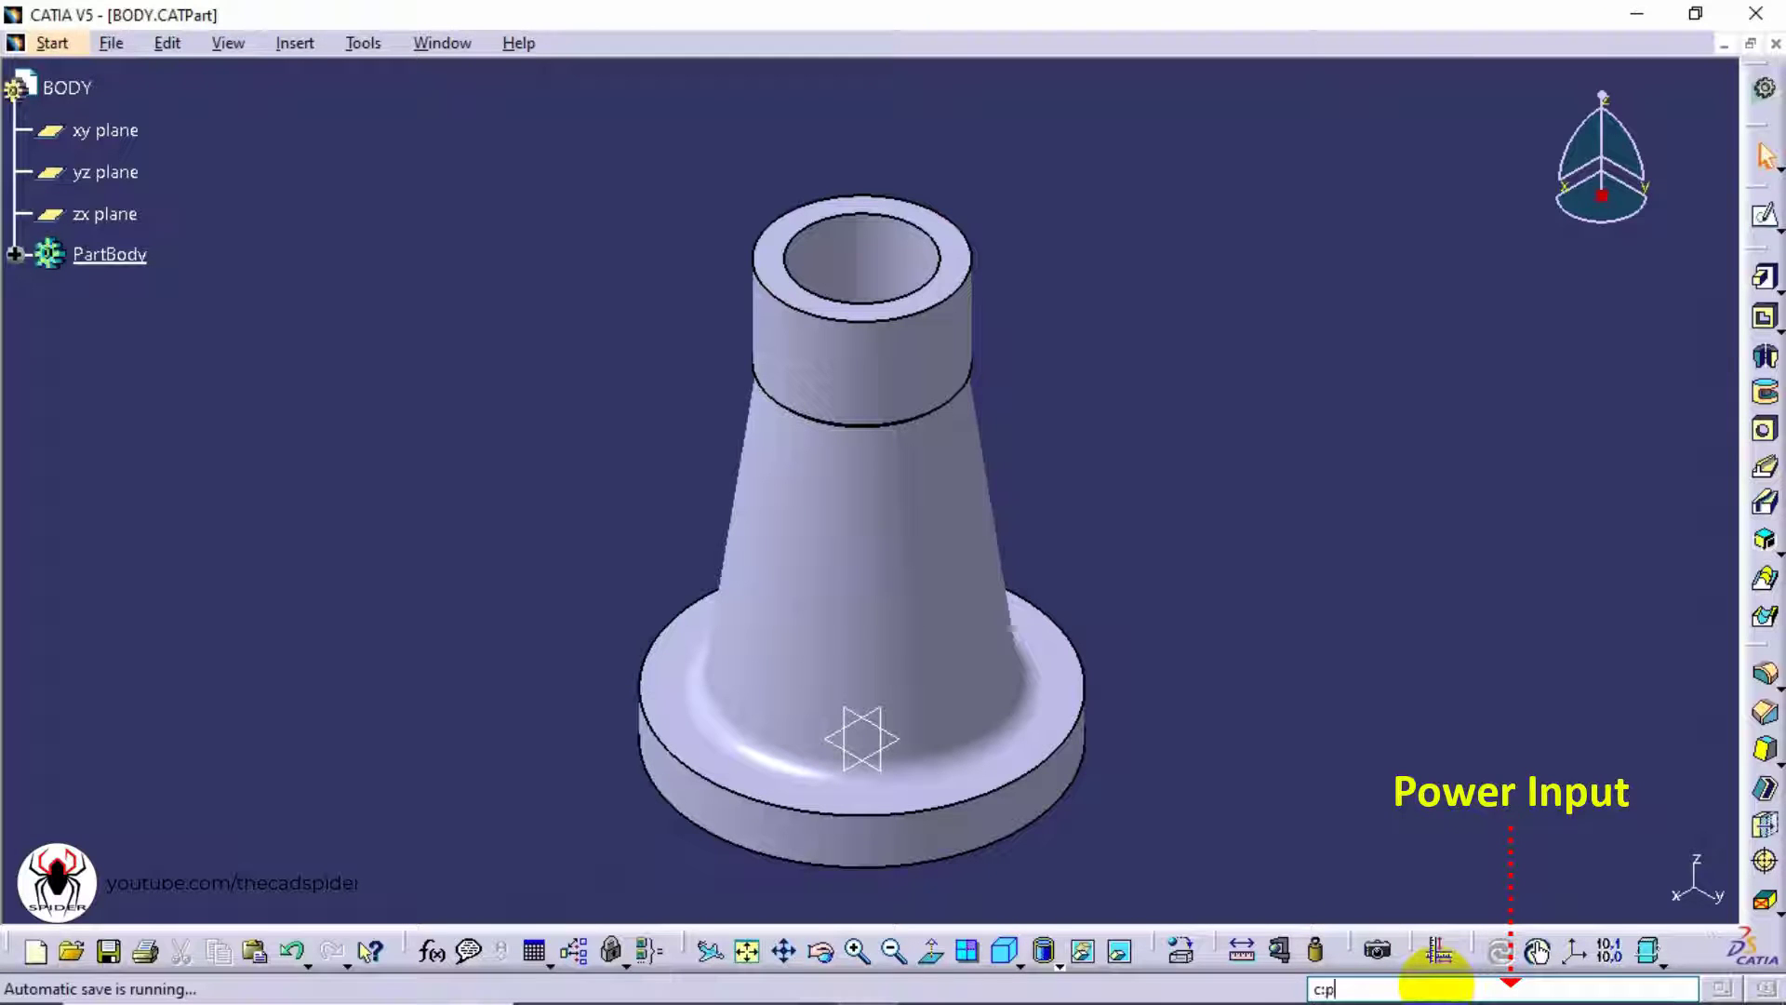
key(Return)
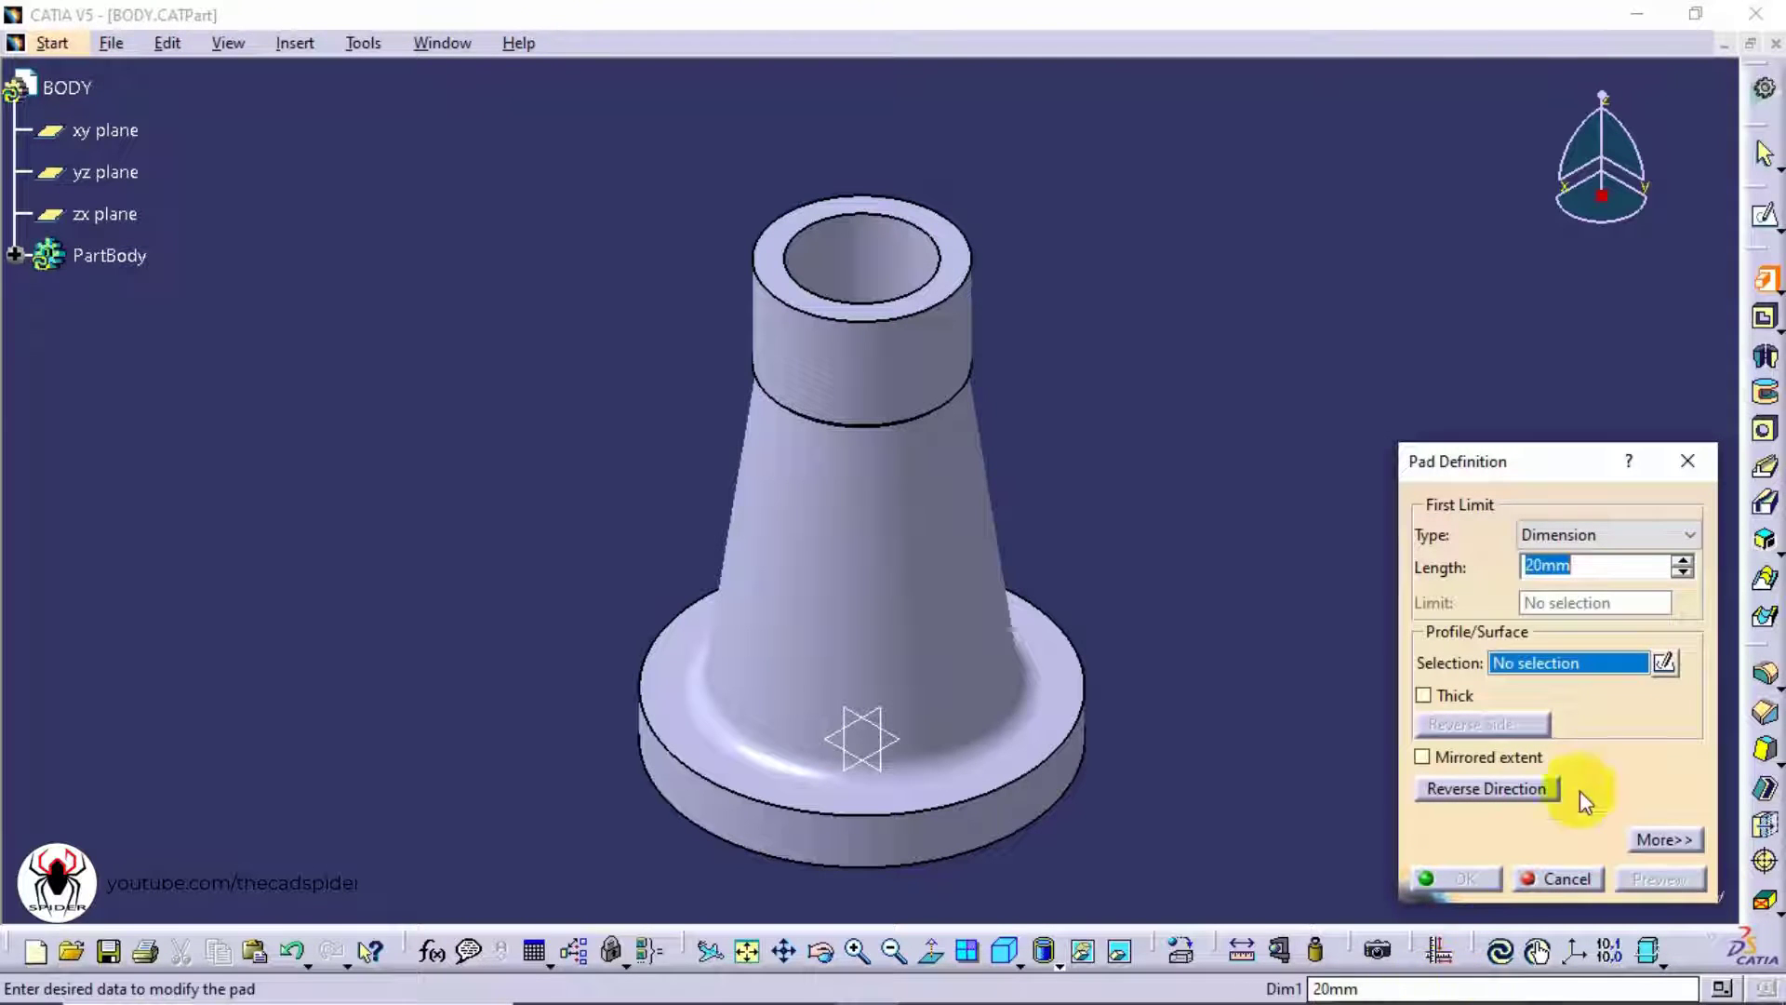
click(1689, 462)
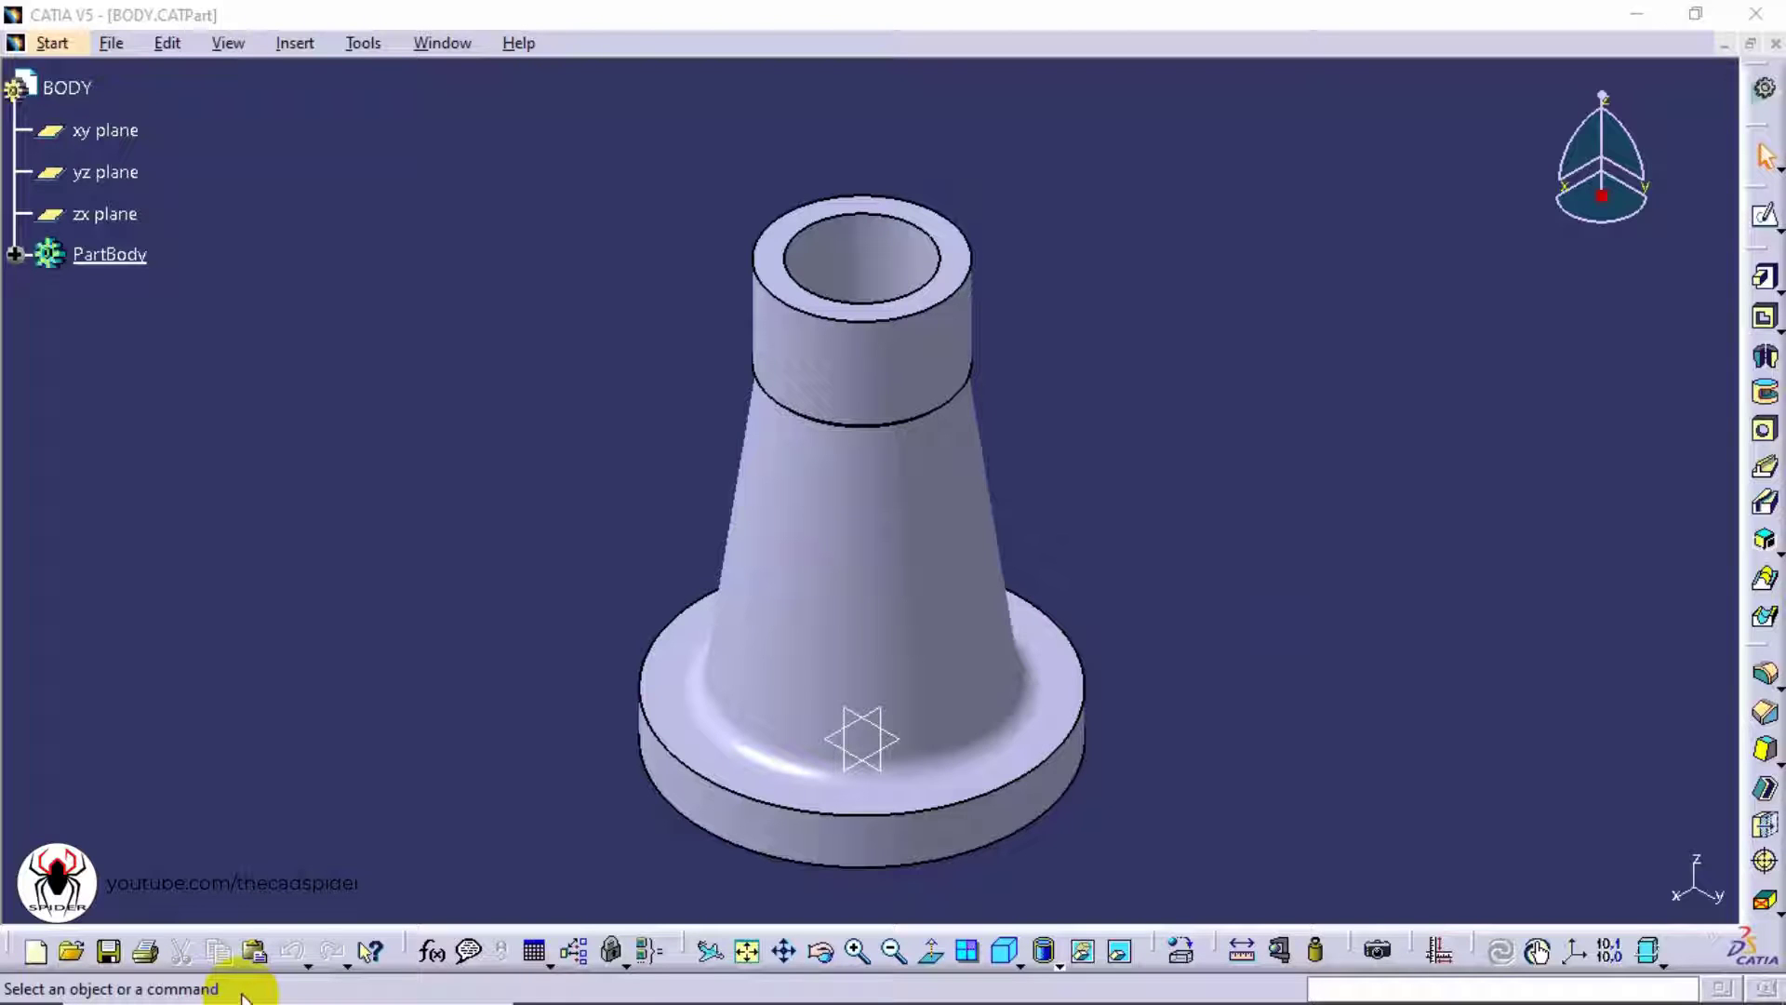
Expand PartBody in the specification tree to list Shaft.1, Sketch.1 and Material.
click(16, 254)
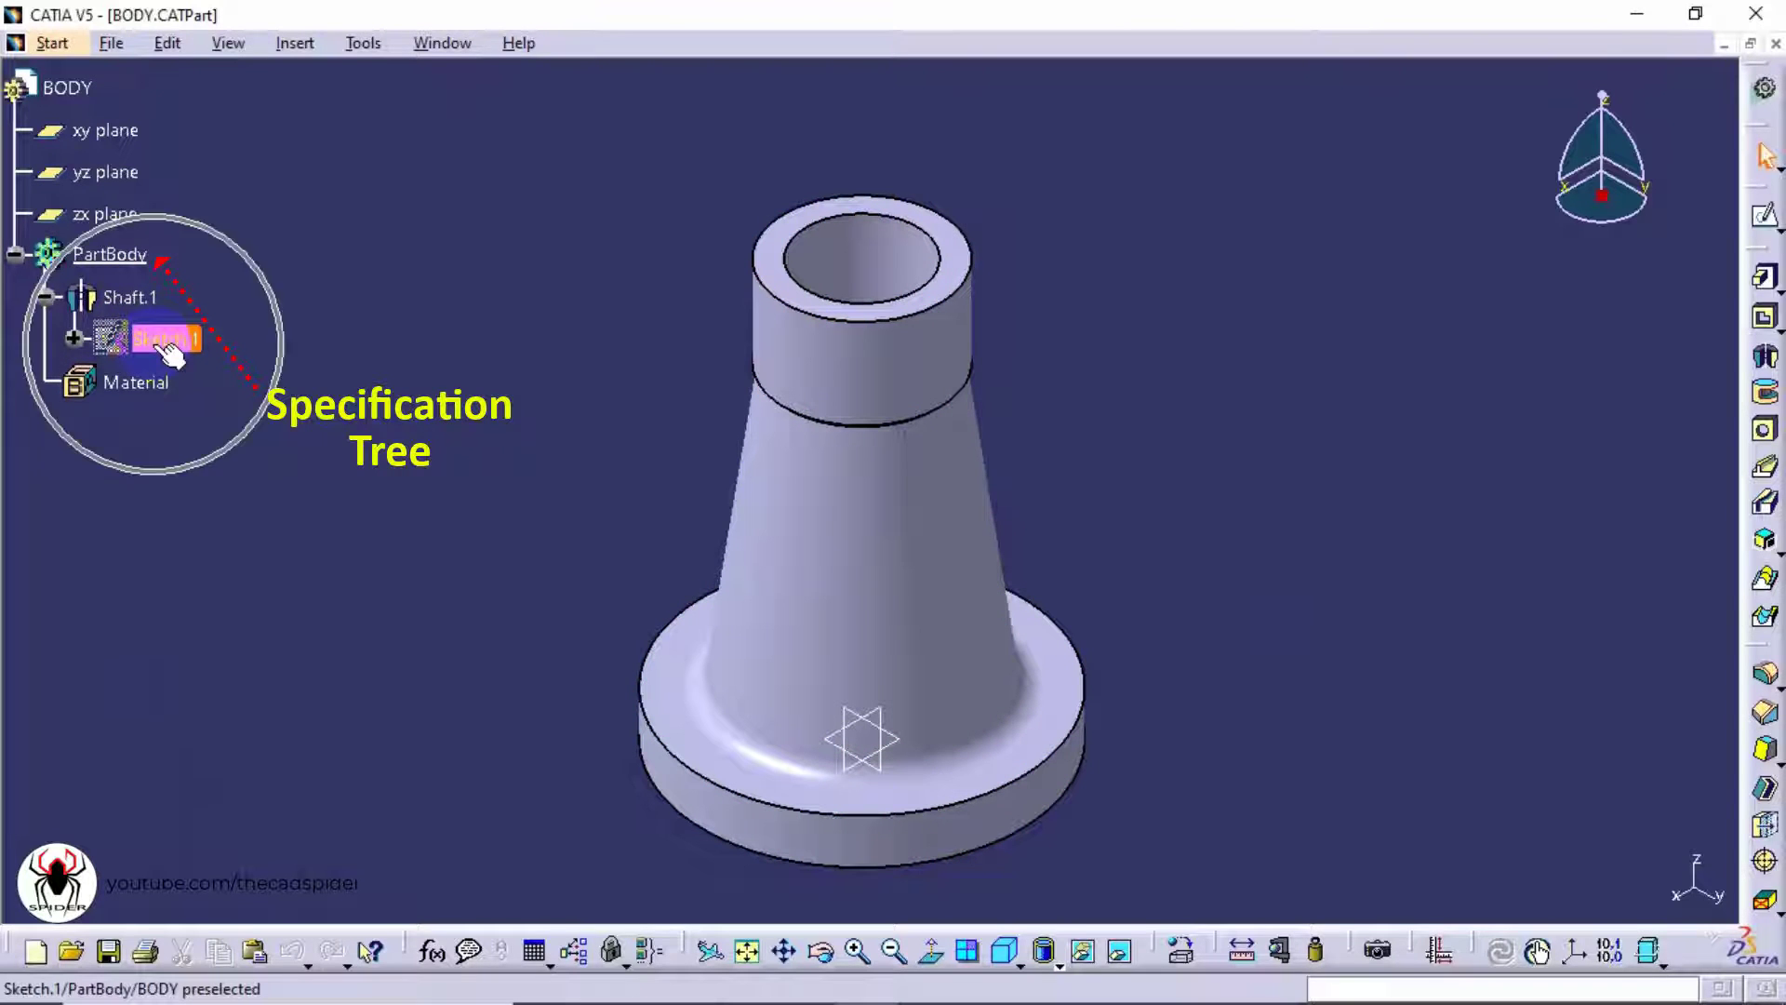
Edit Shaft.1 in Front view and preview its height changed from 185 to 220.
double_click(142, 298)
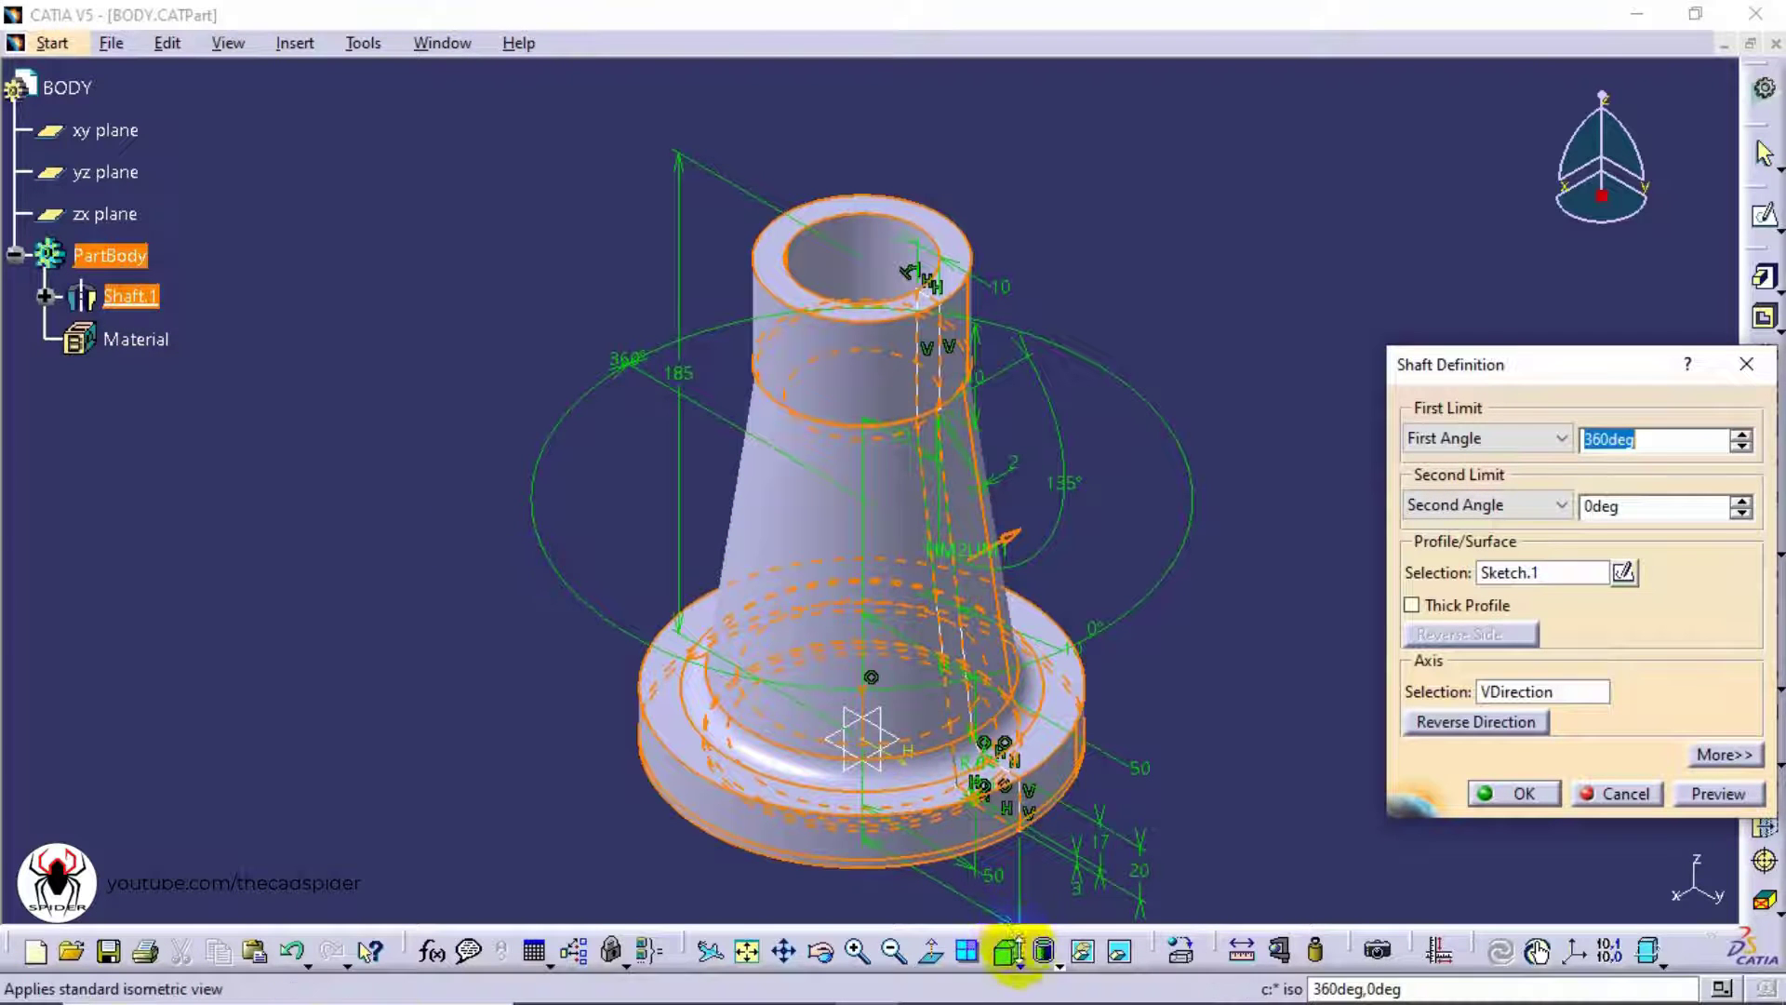
click(1021, 964)
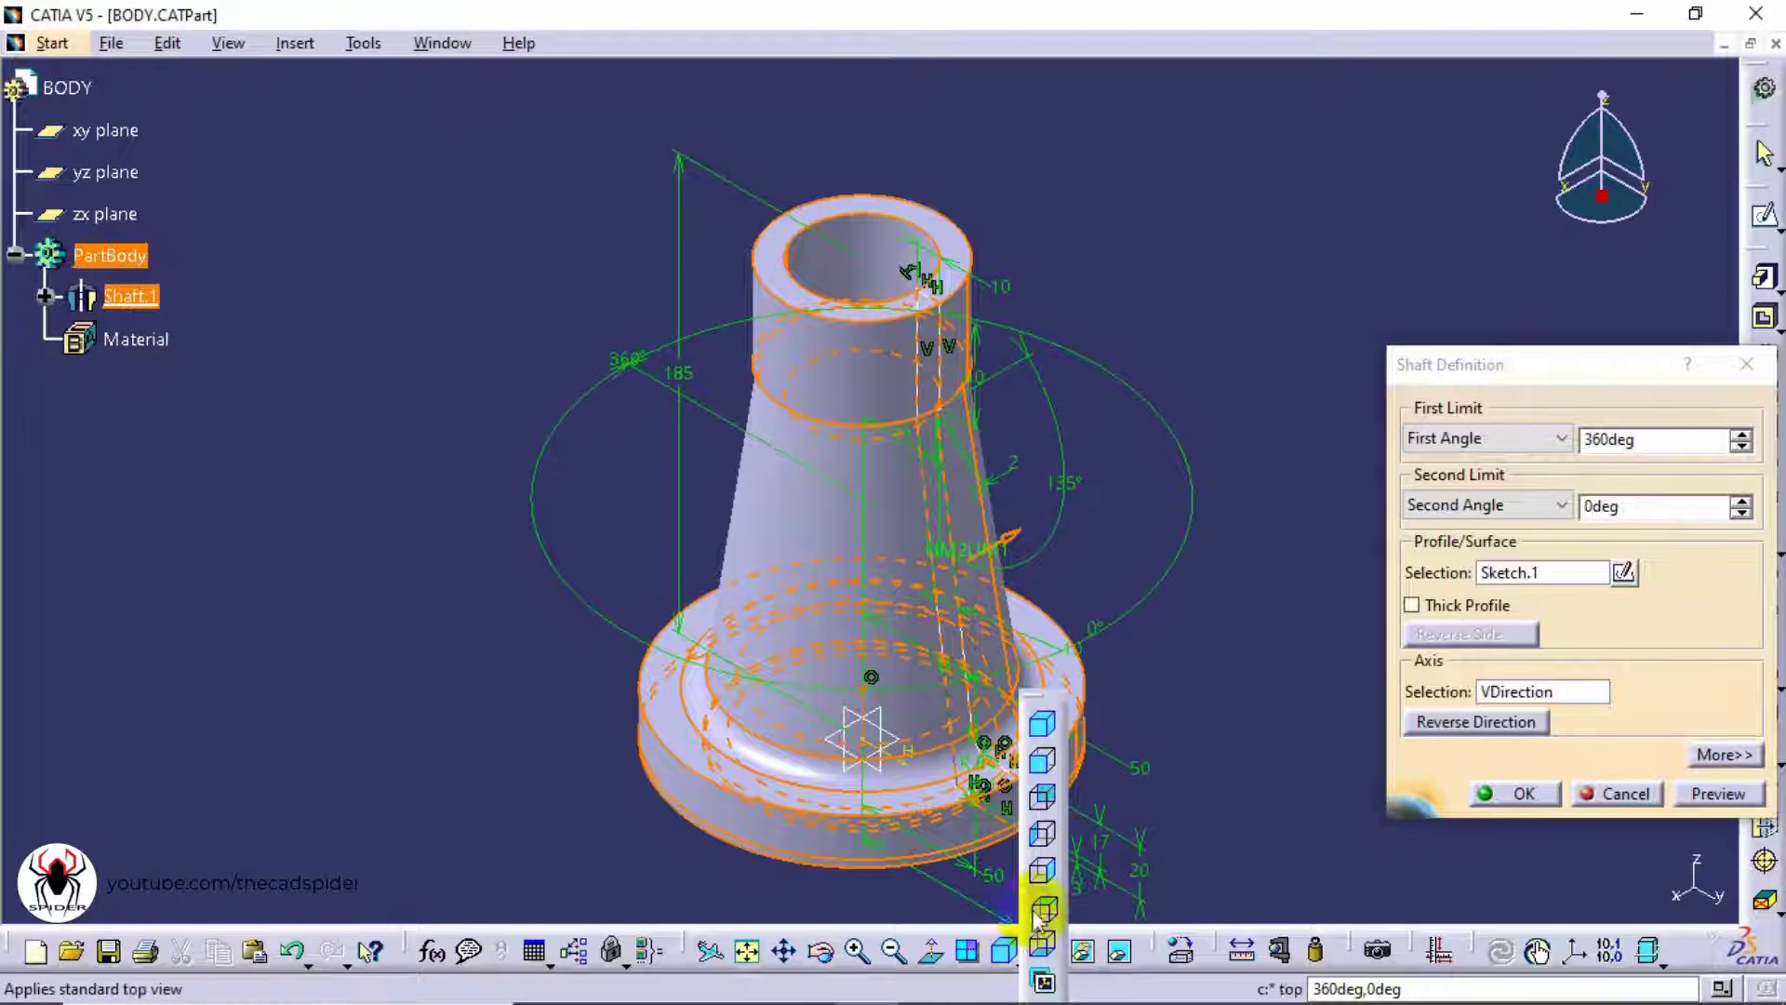
click(1044, 758)
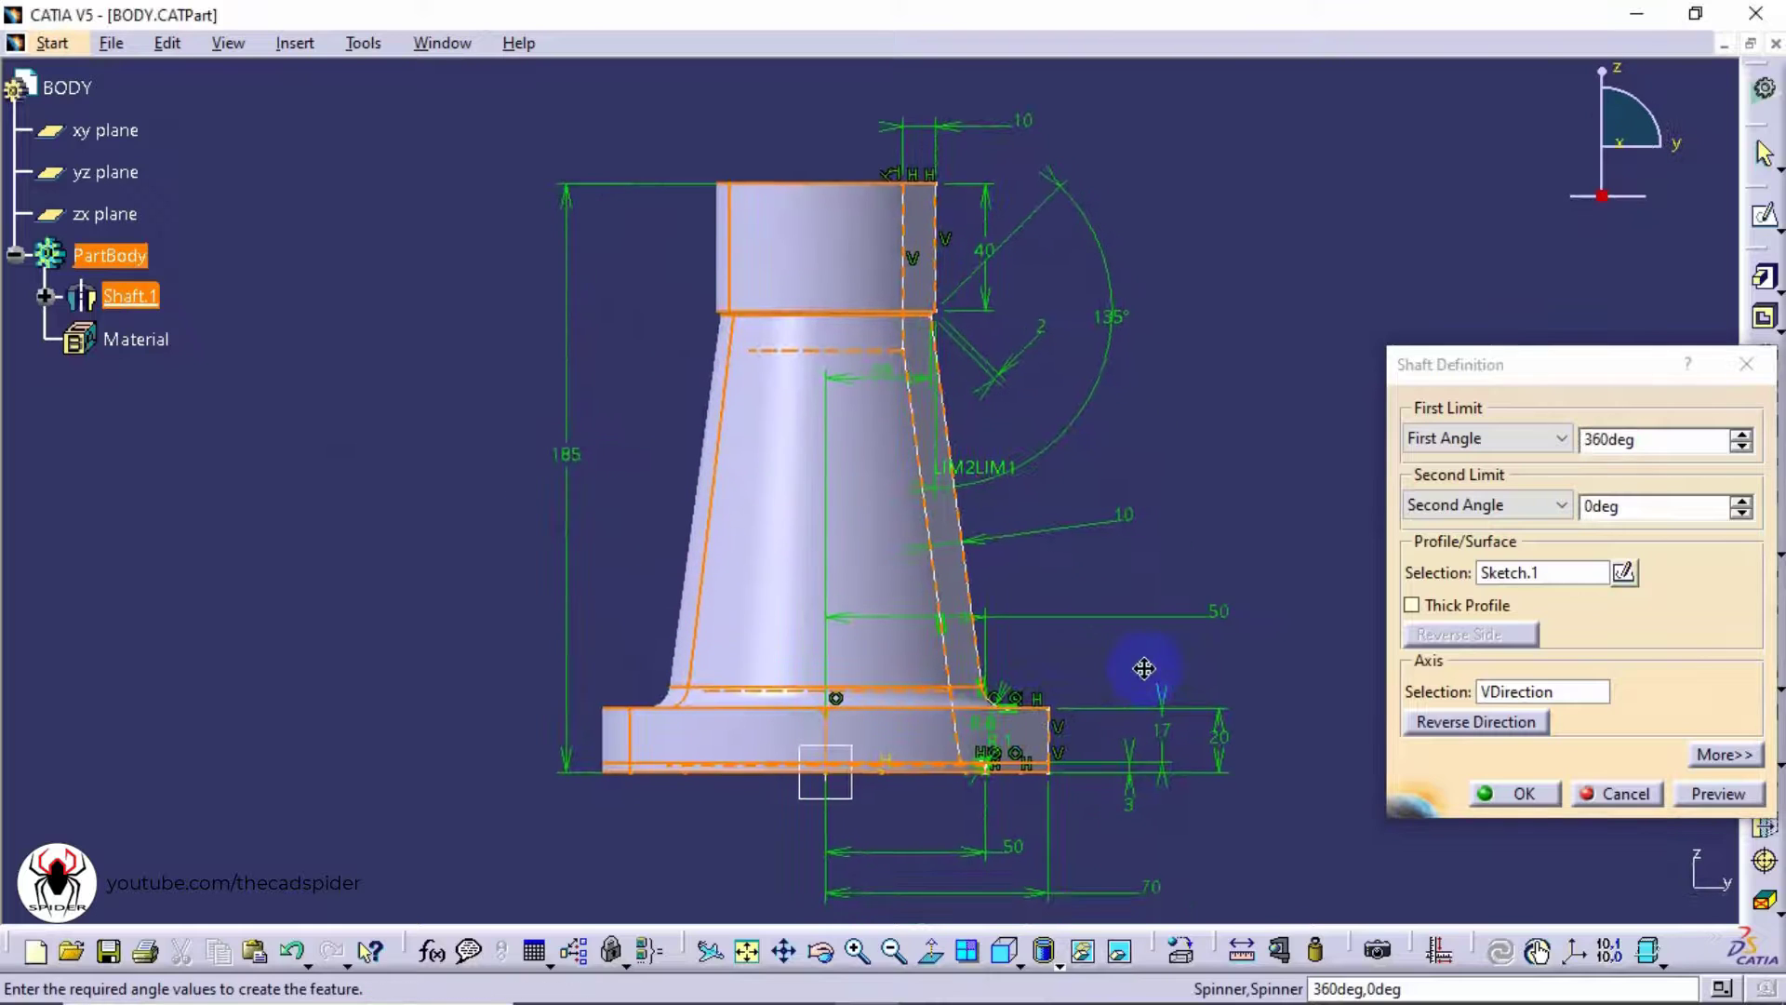
middle_drag(1131, 687, 1126, 735)
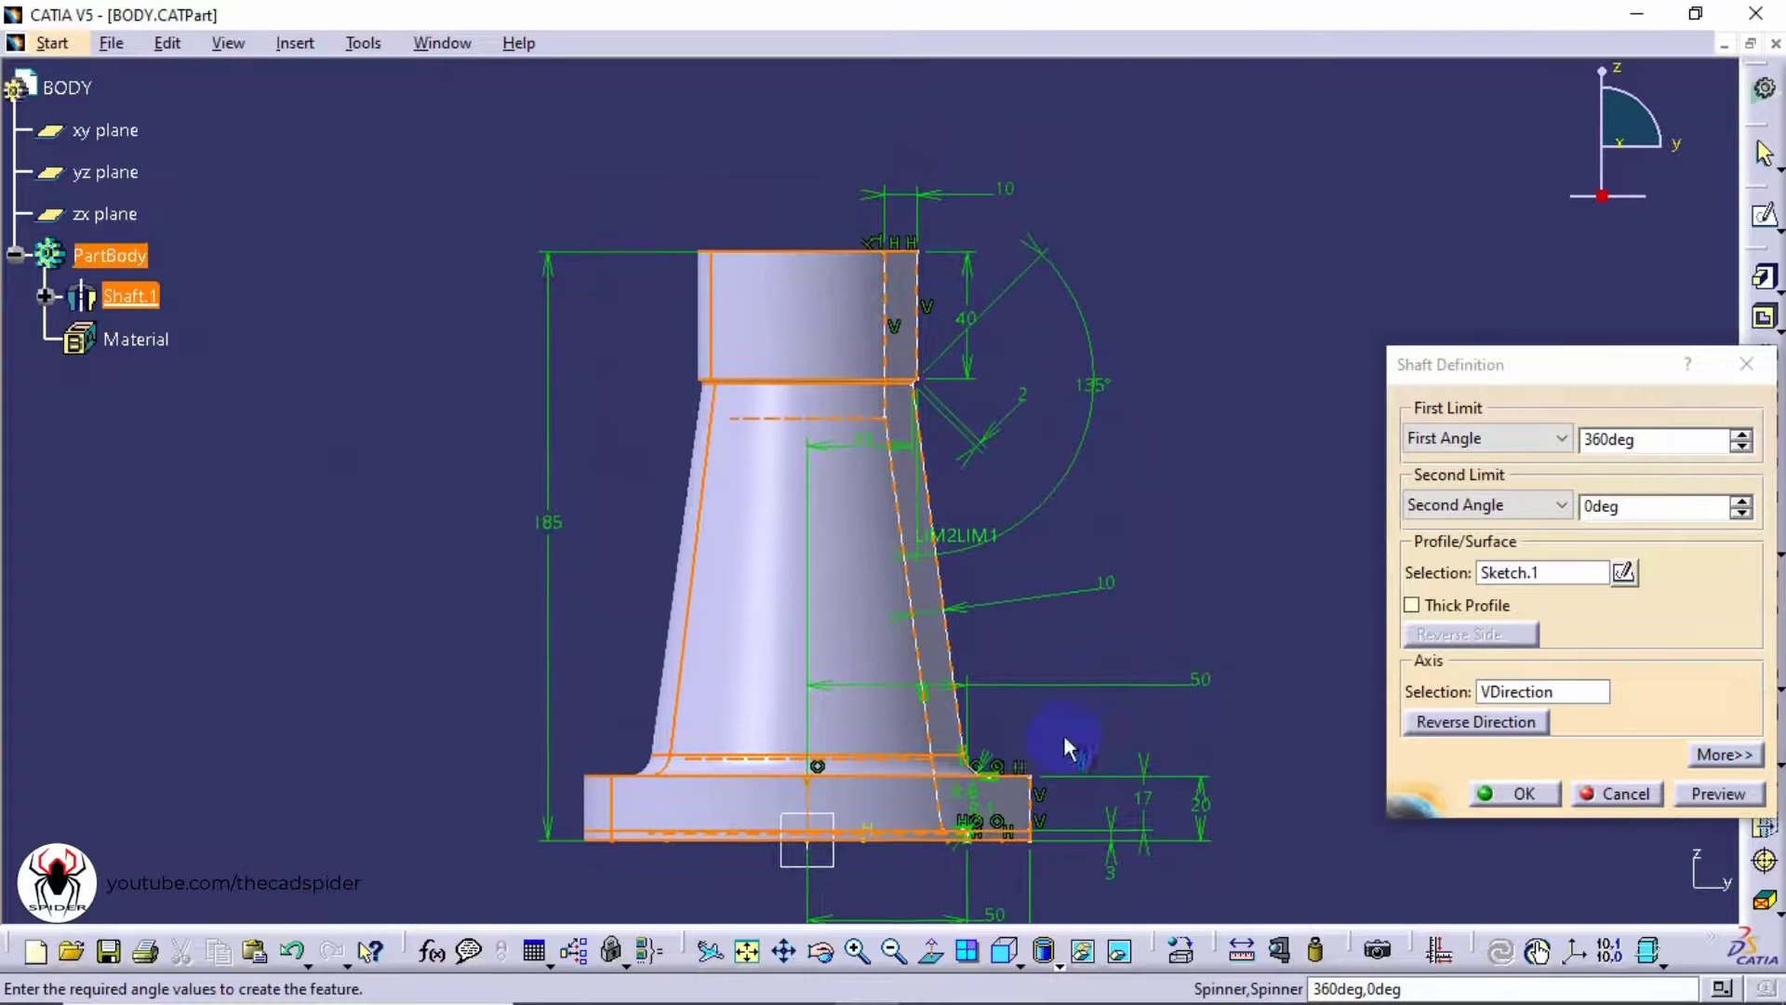
double_click(545, 528)
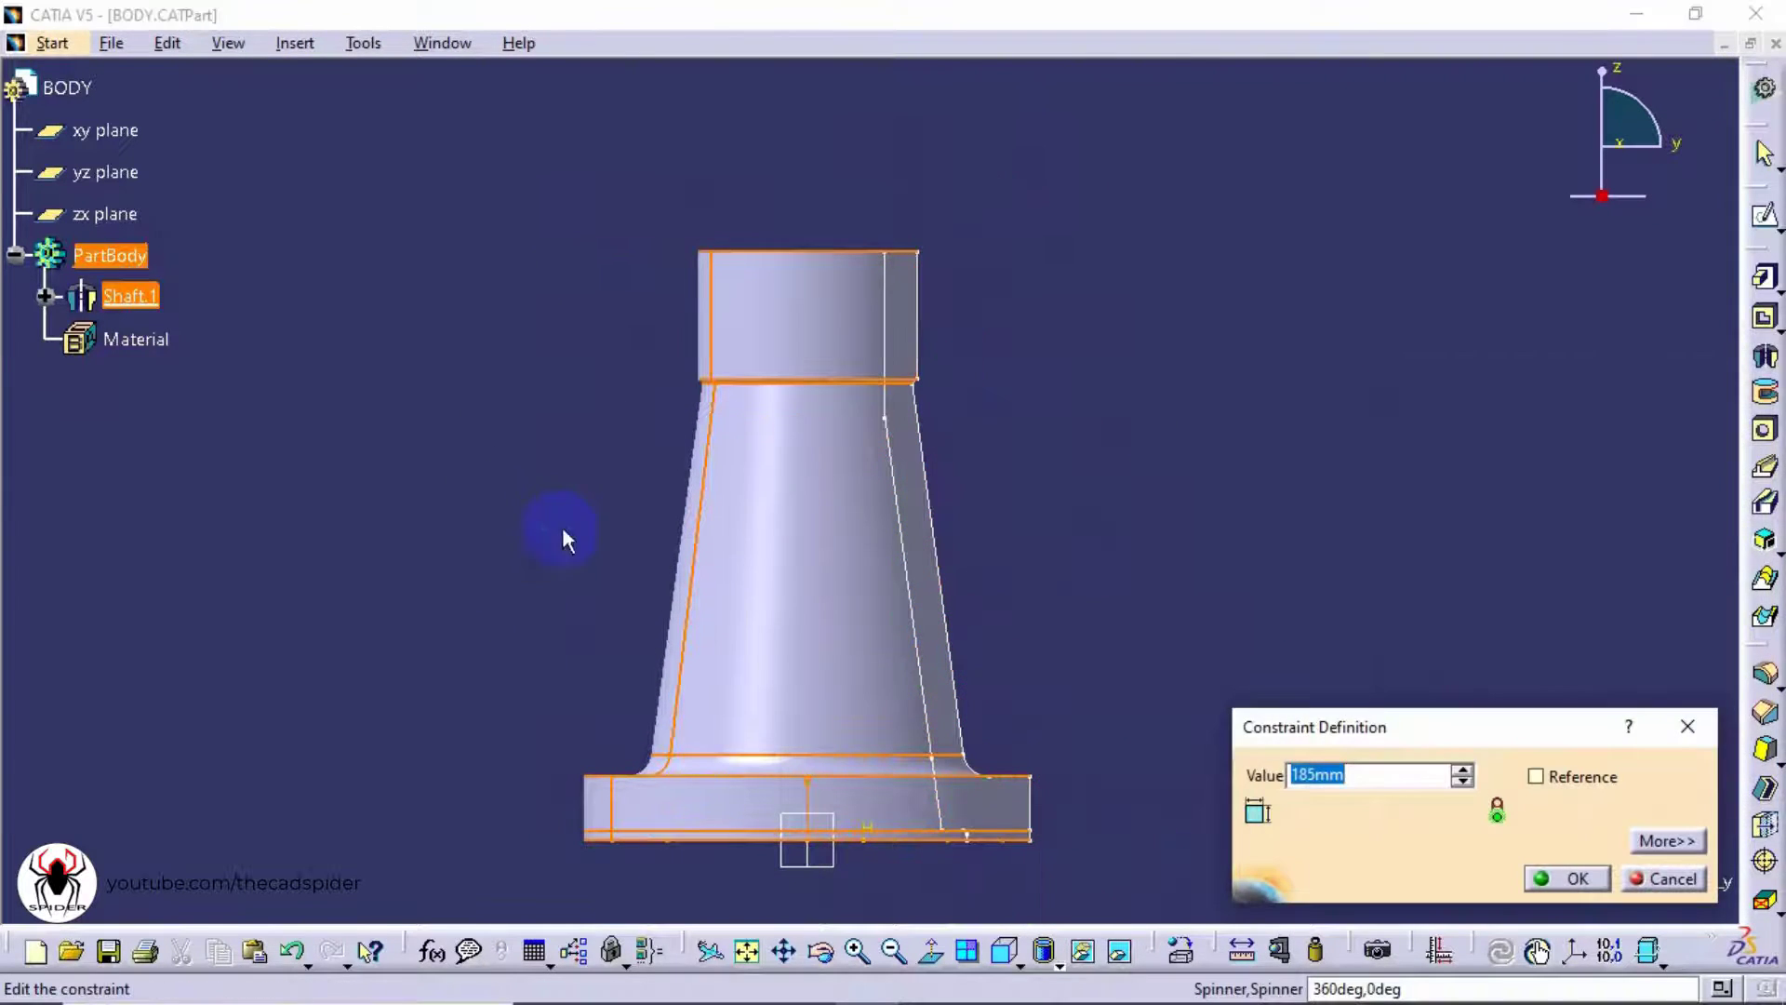
drag(1368, 776, 1246, 777)
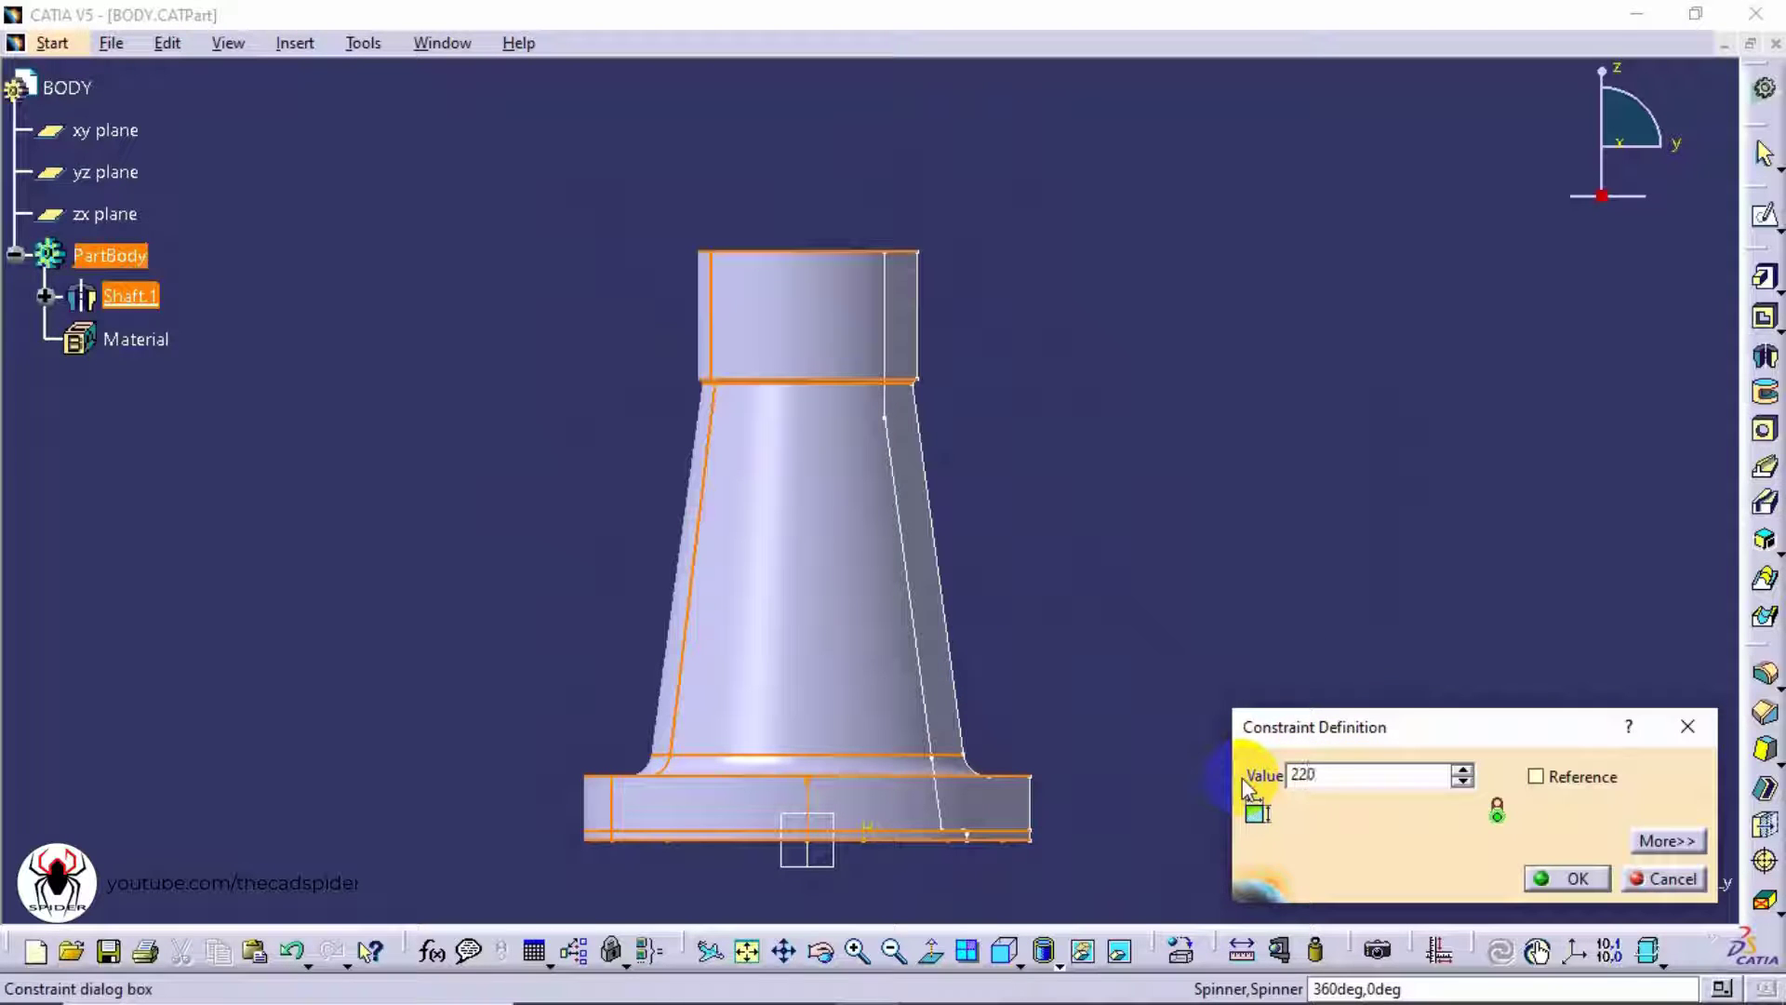
click(1566, 878)
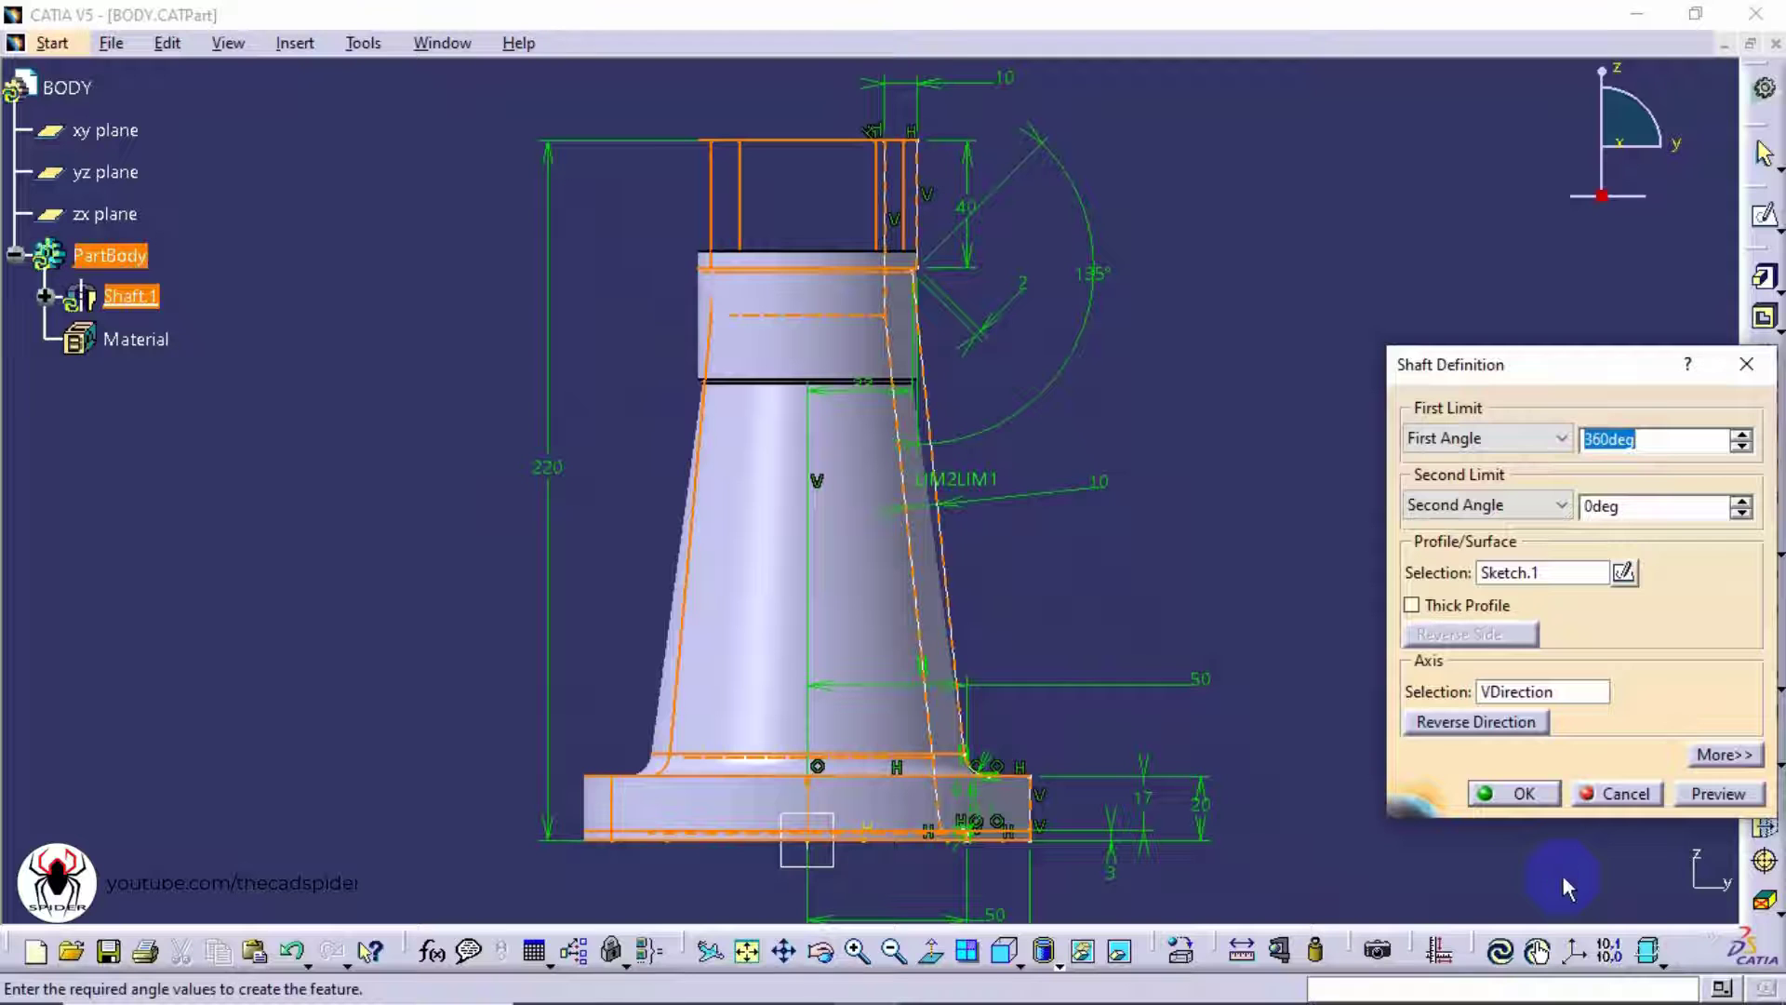
click(1718, 793)
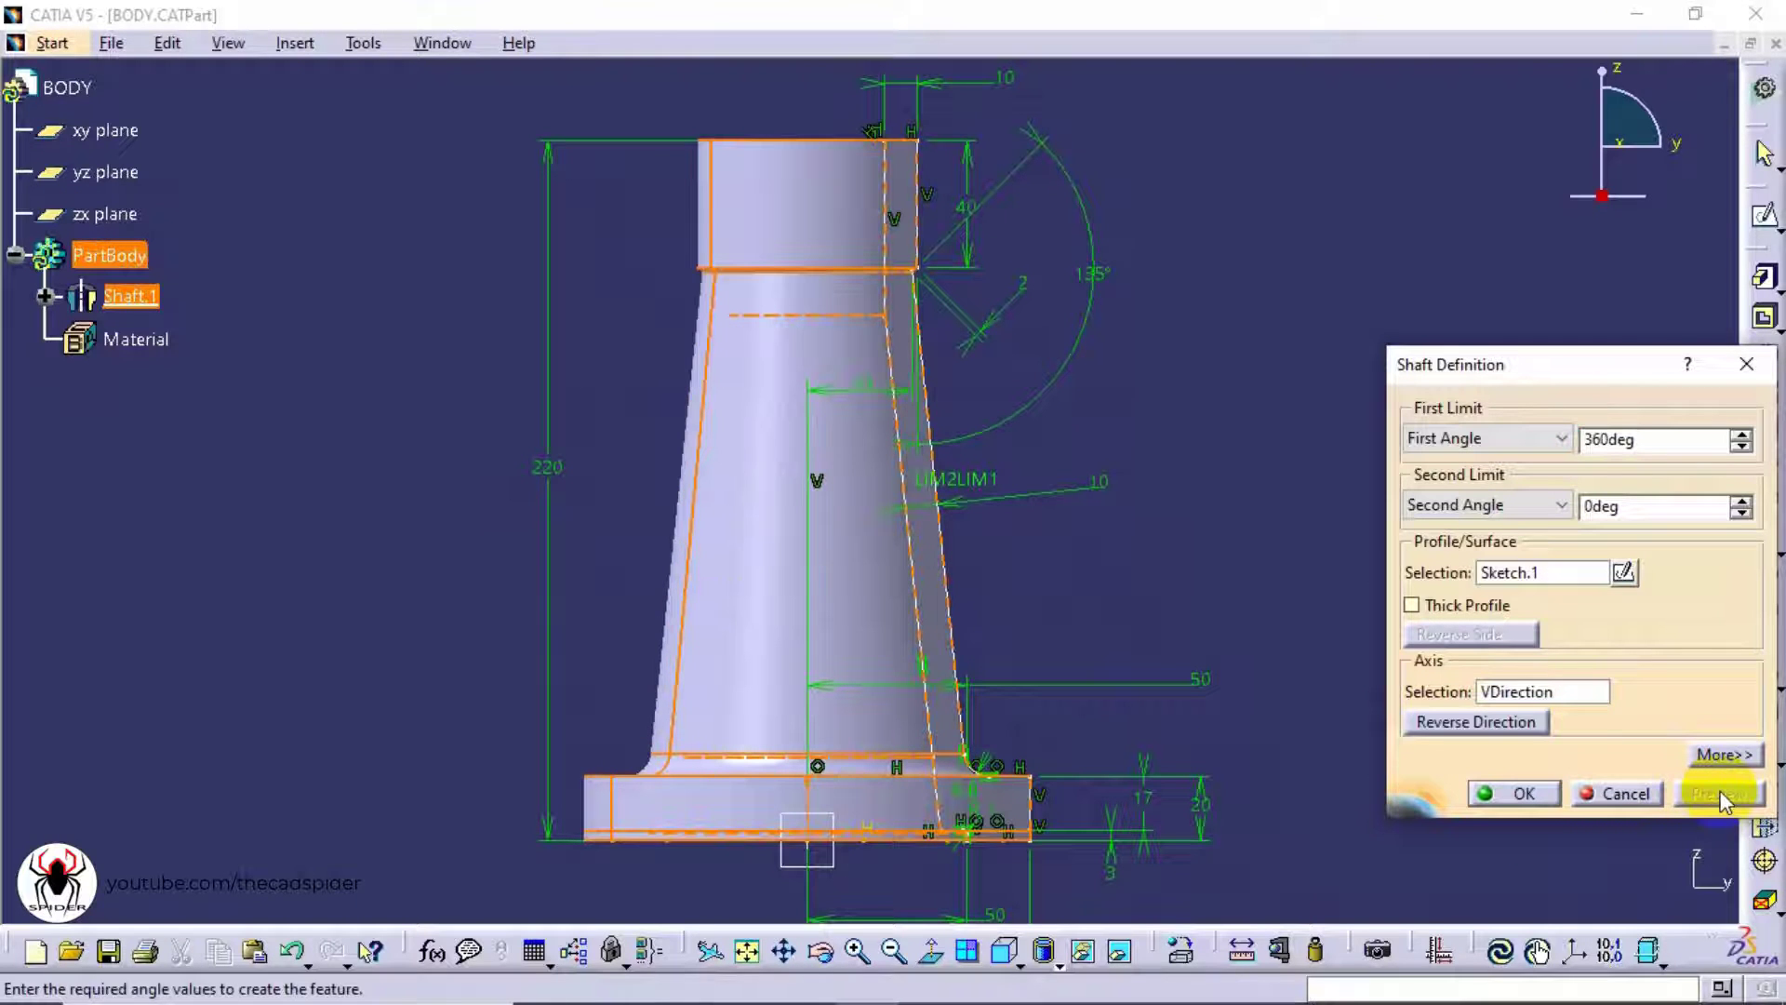
Set the shaft height back to 185 and finish the Shaft.1 definition.
double_click(567, 476)
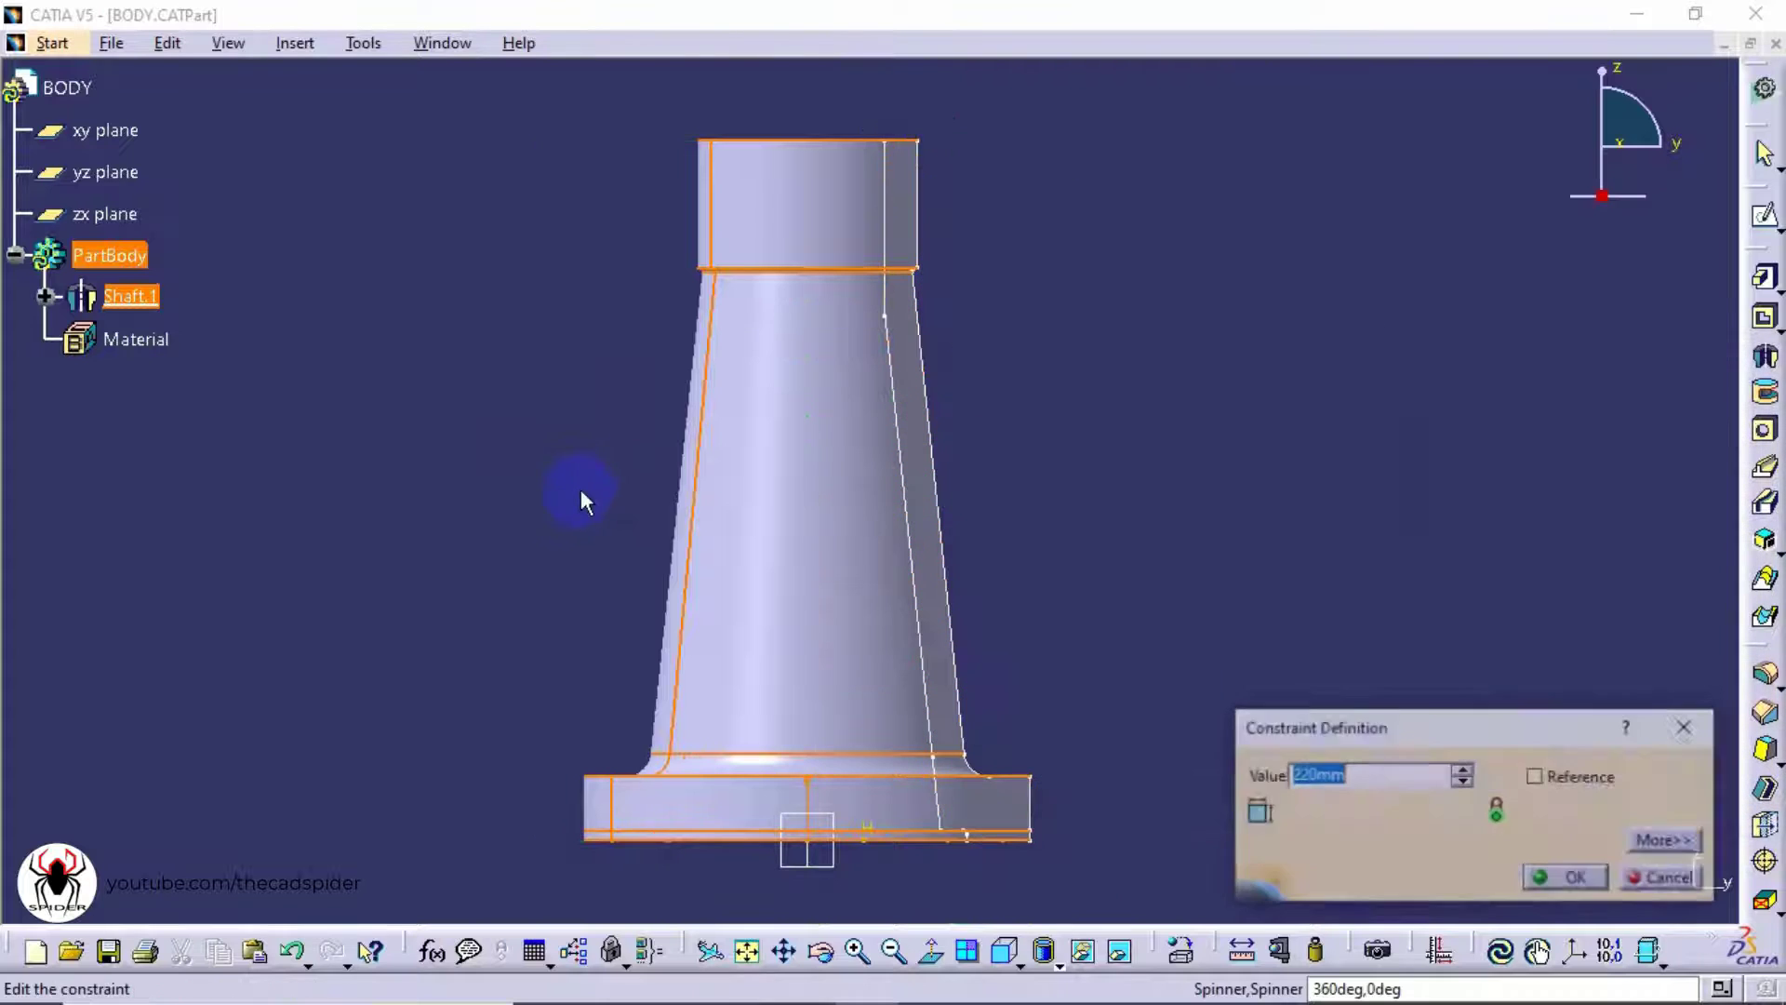
text(185)
key(Return)
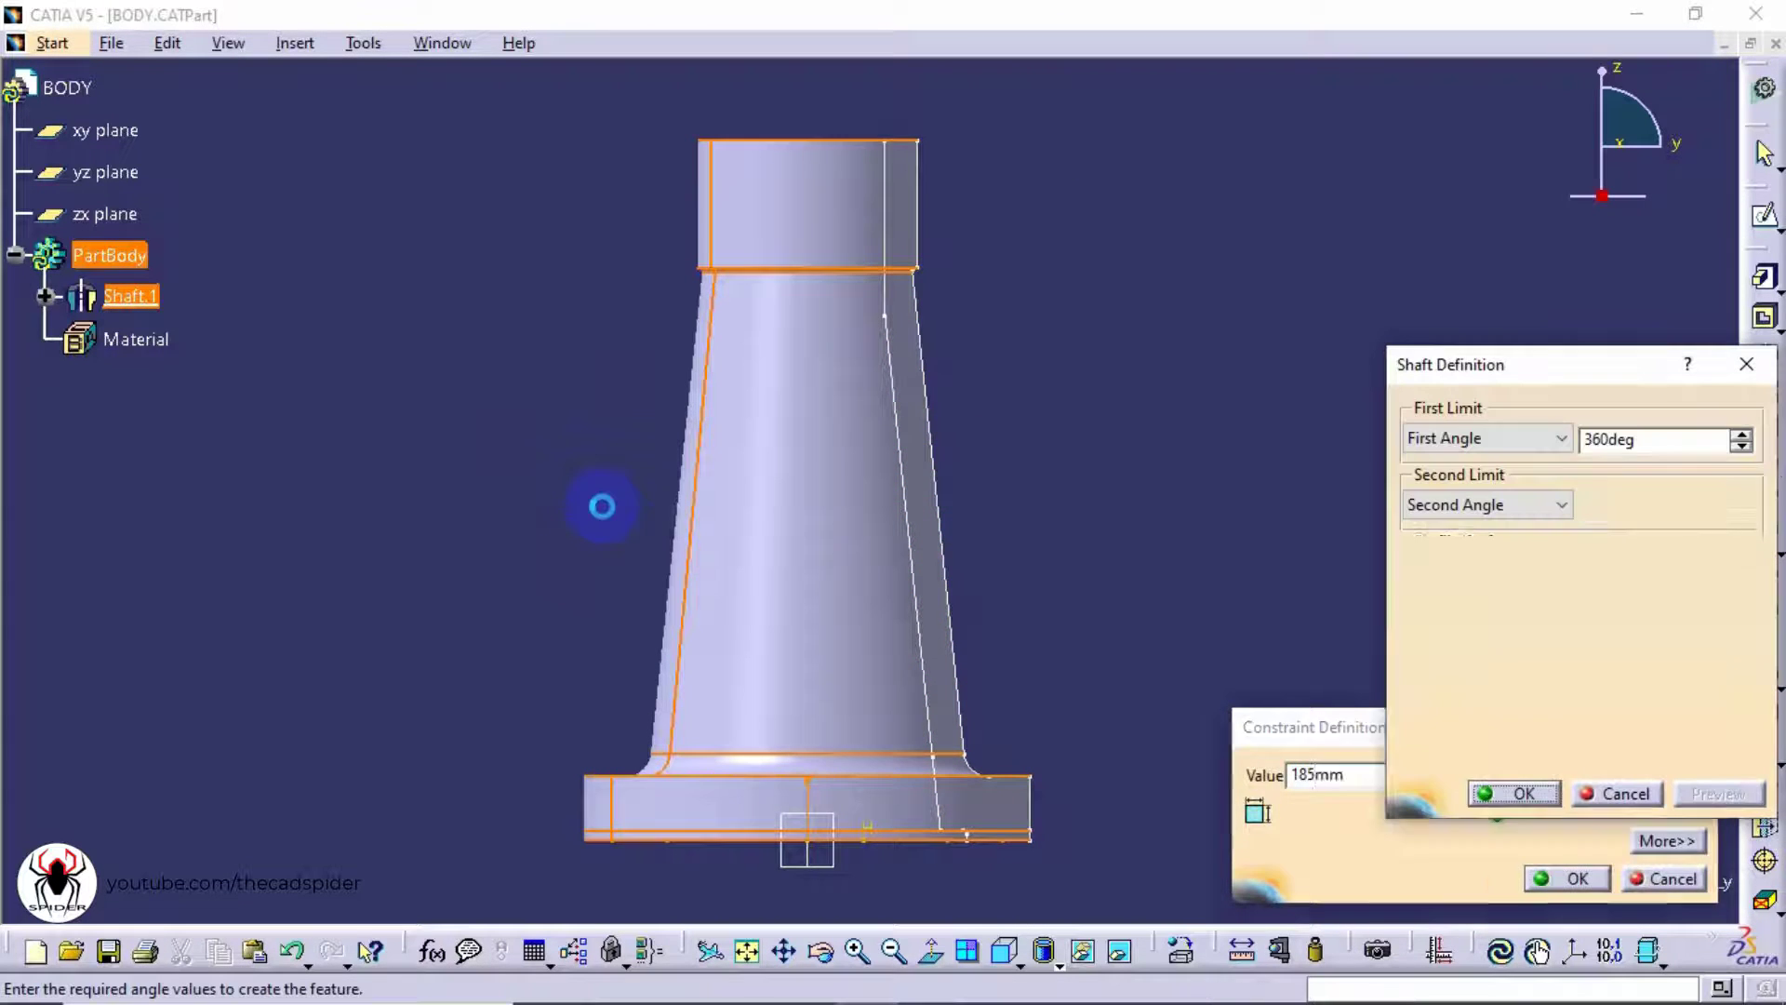
click(1507, 789)
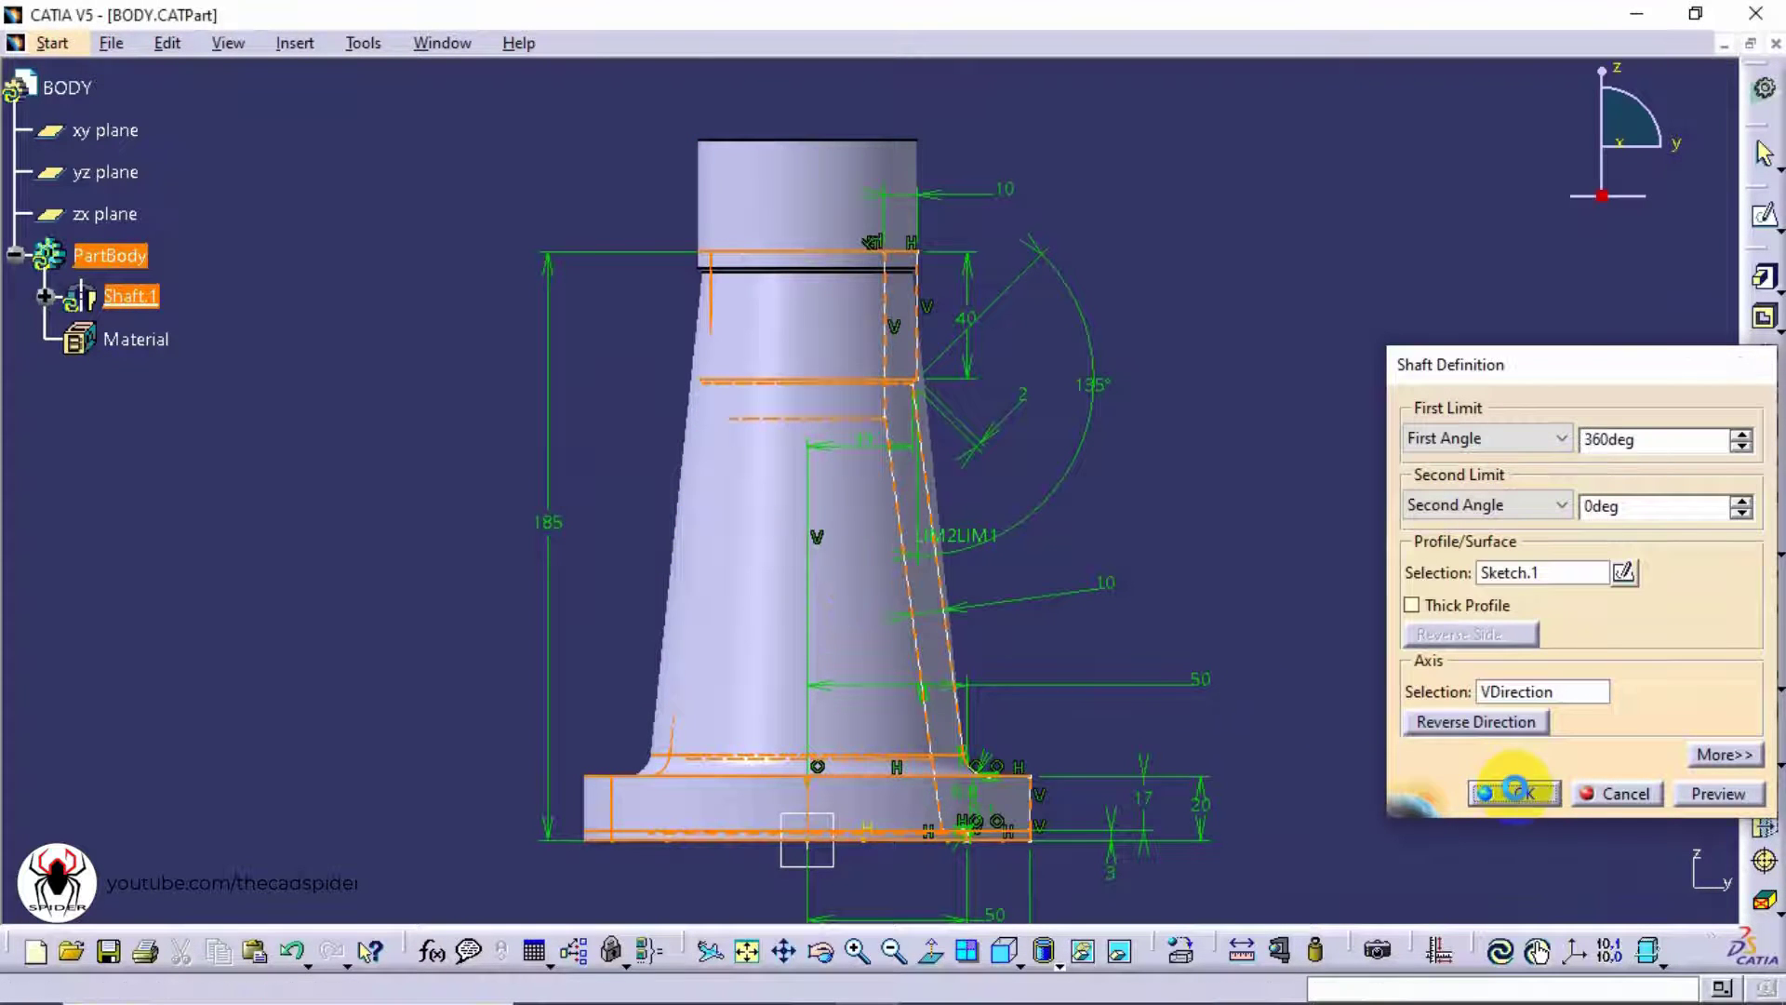
click(1276, 672)
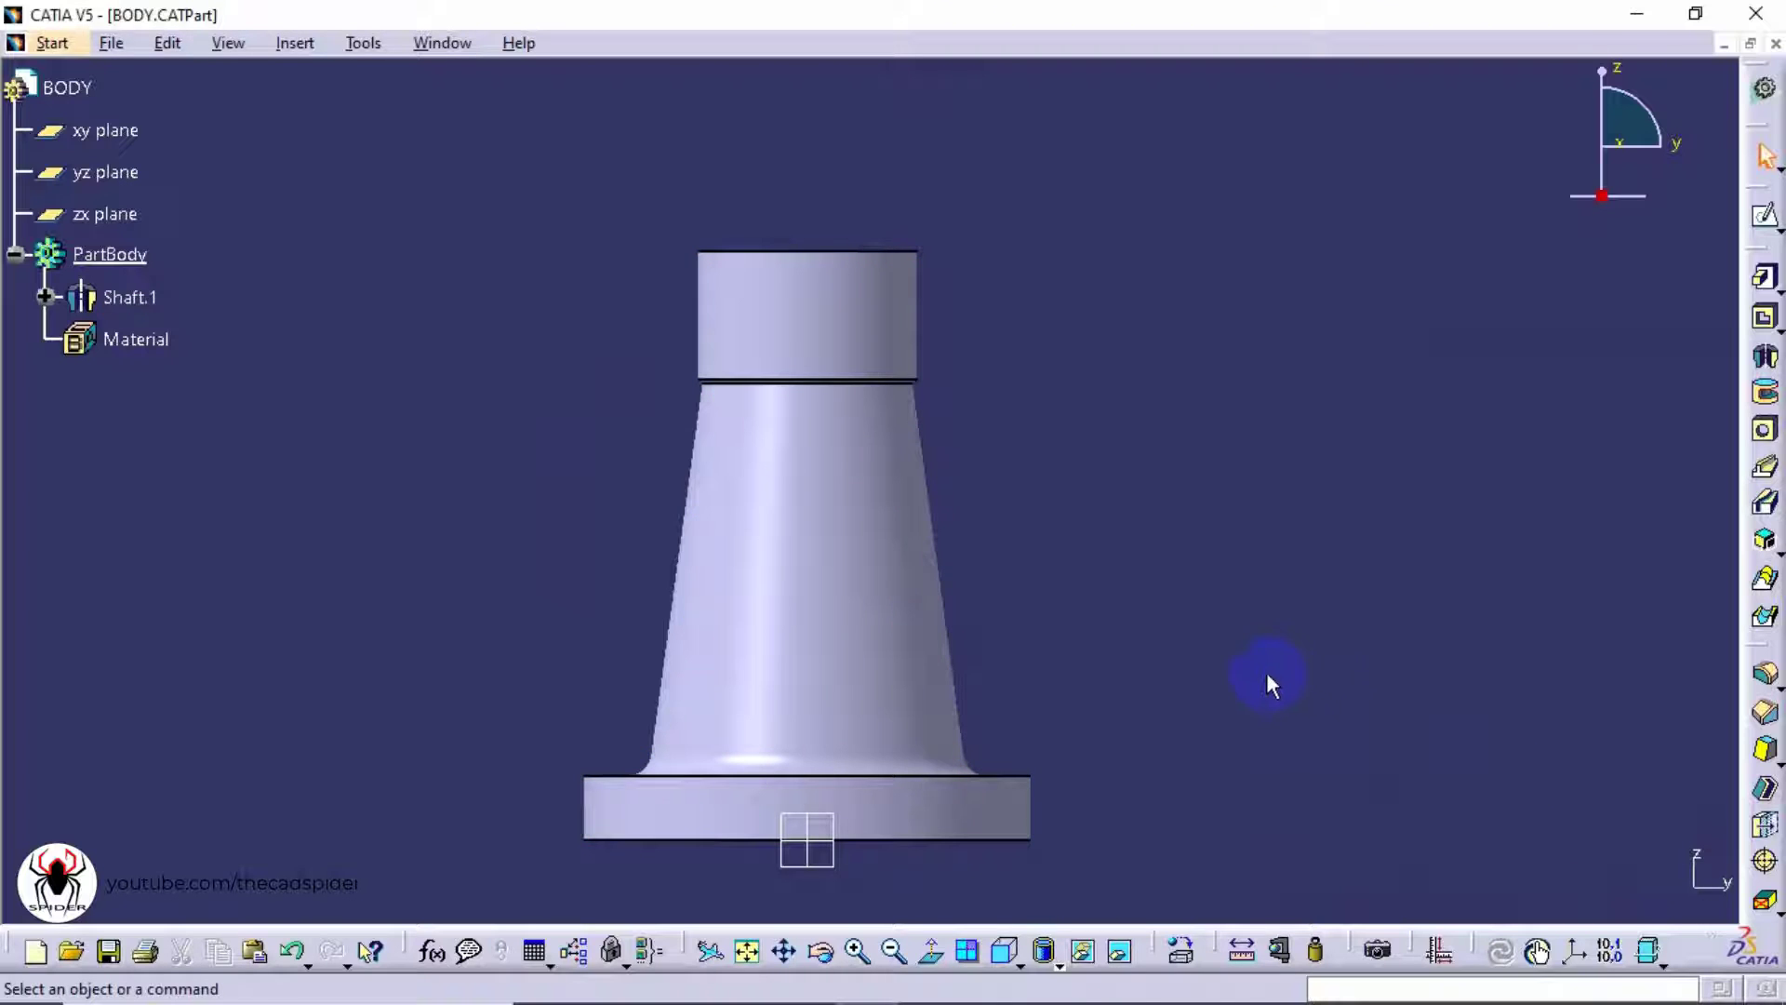
Expand Shaft.1 to show Sketch.1, and toggle the specification tree with F3.
click(43, 296)
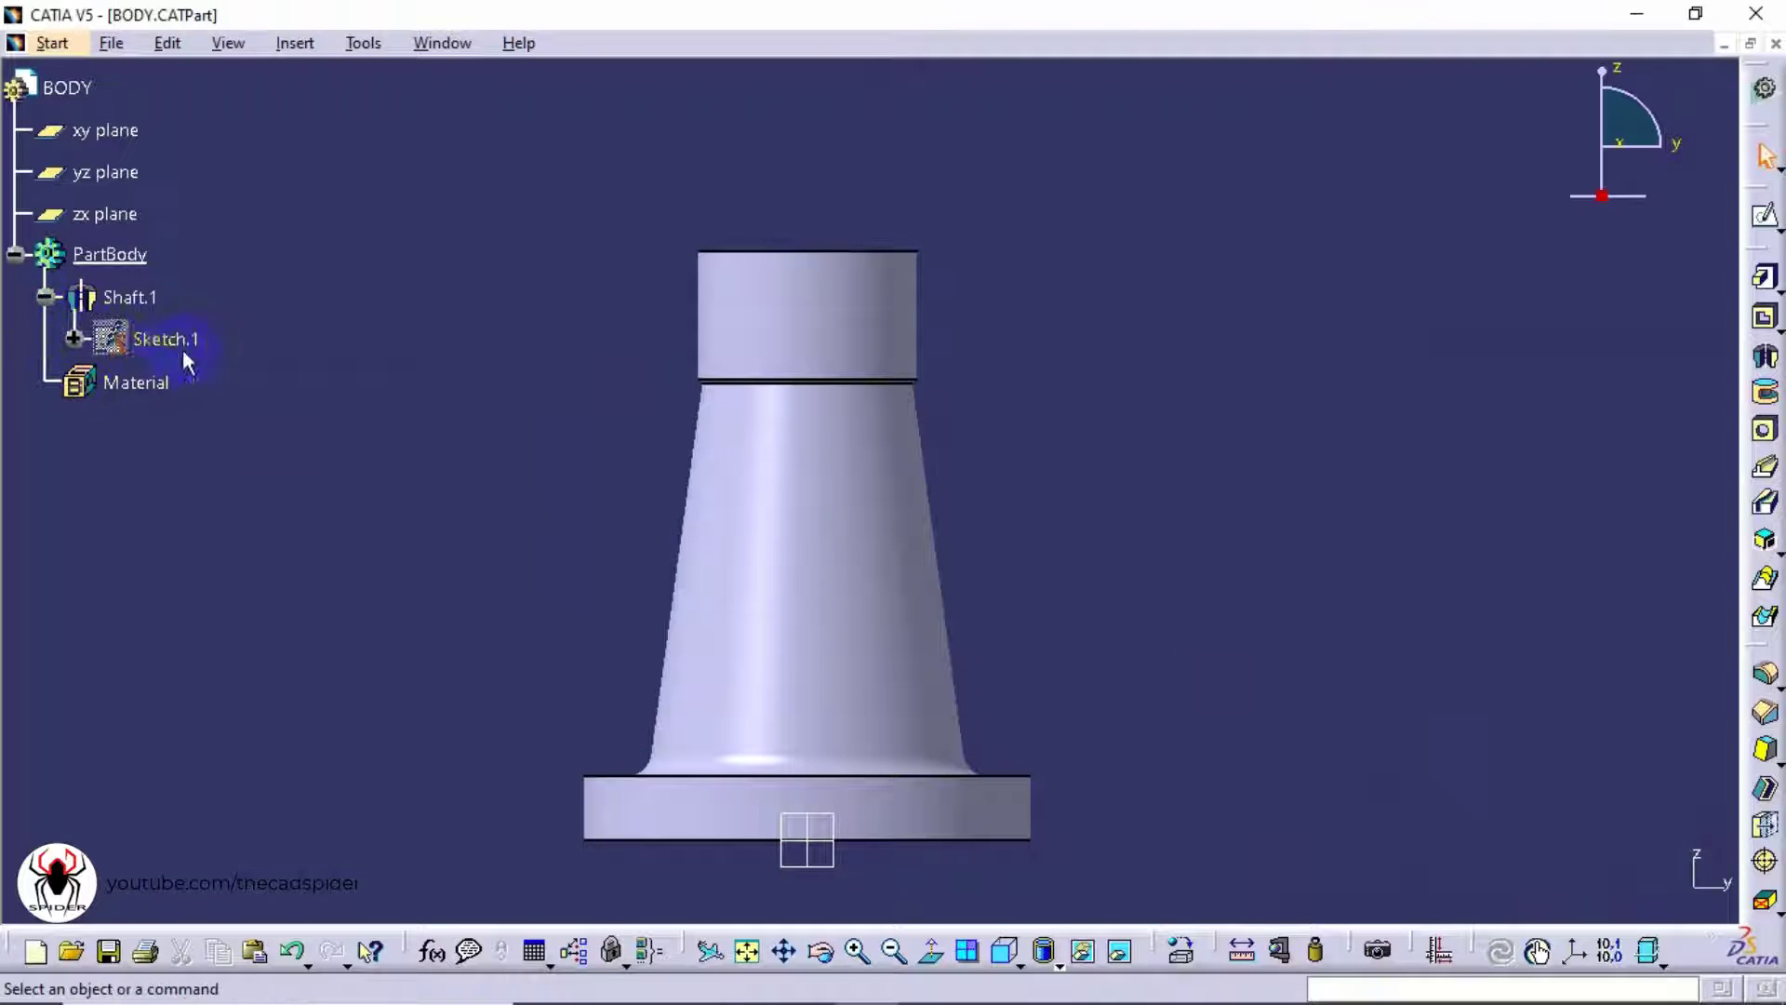
key(F3)
key(F3)
key(F3)
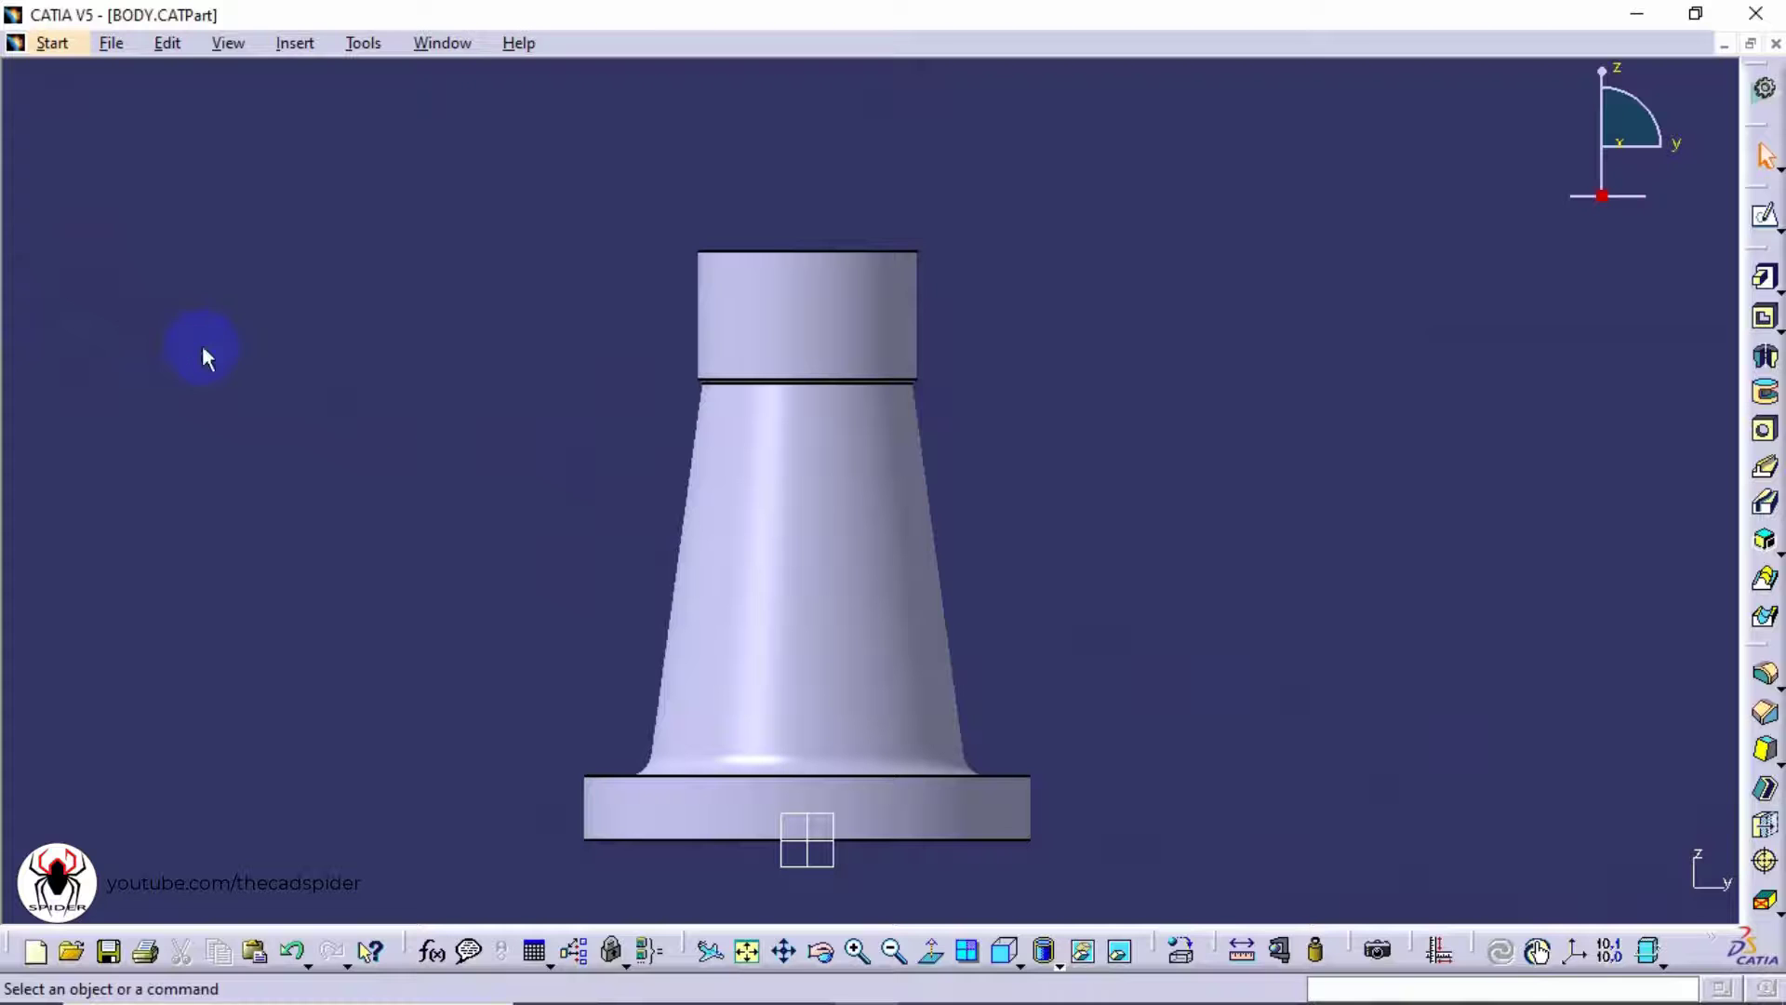
key(F3)
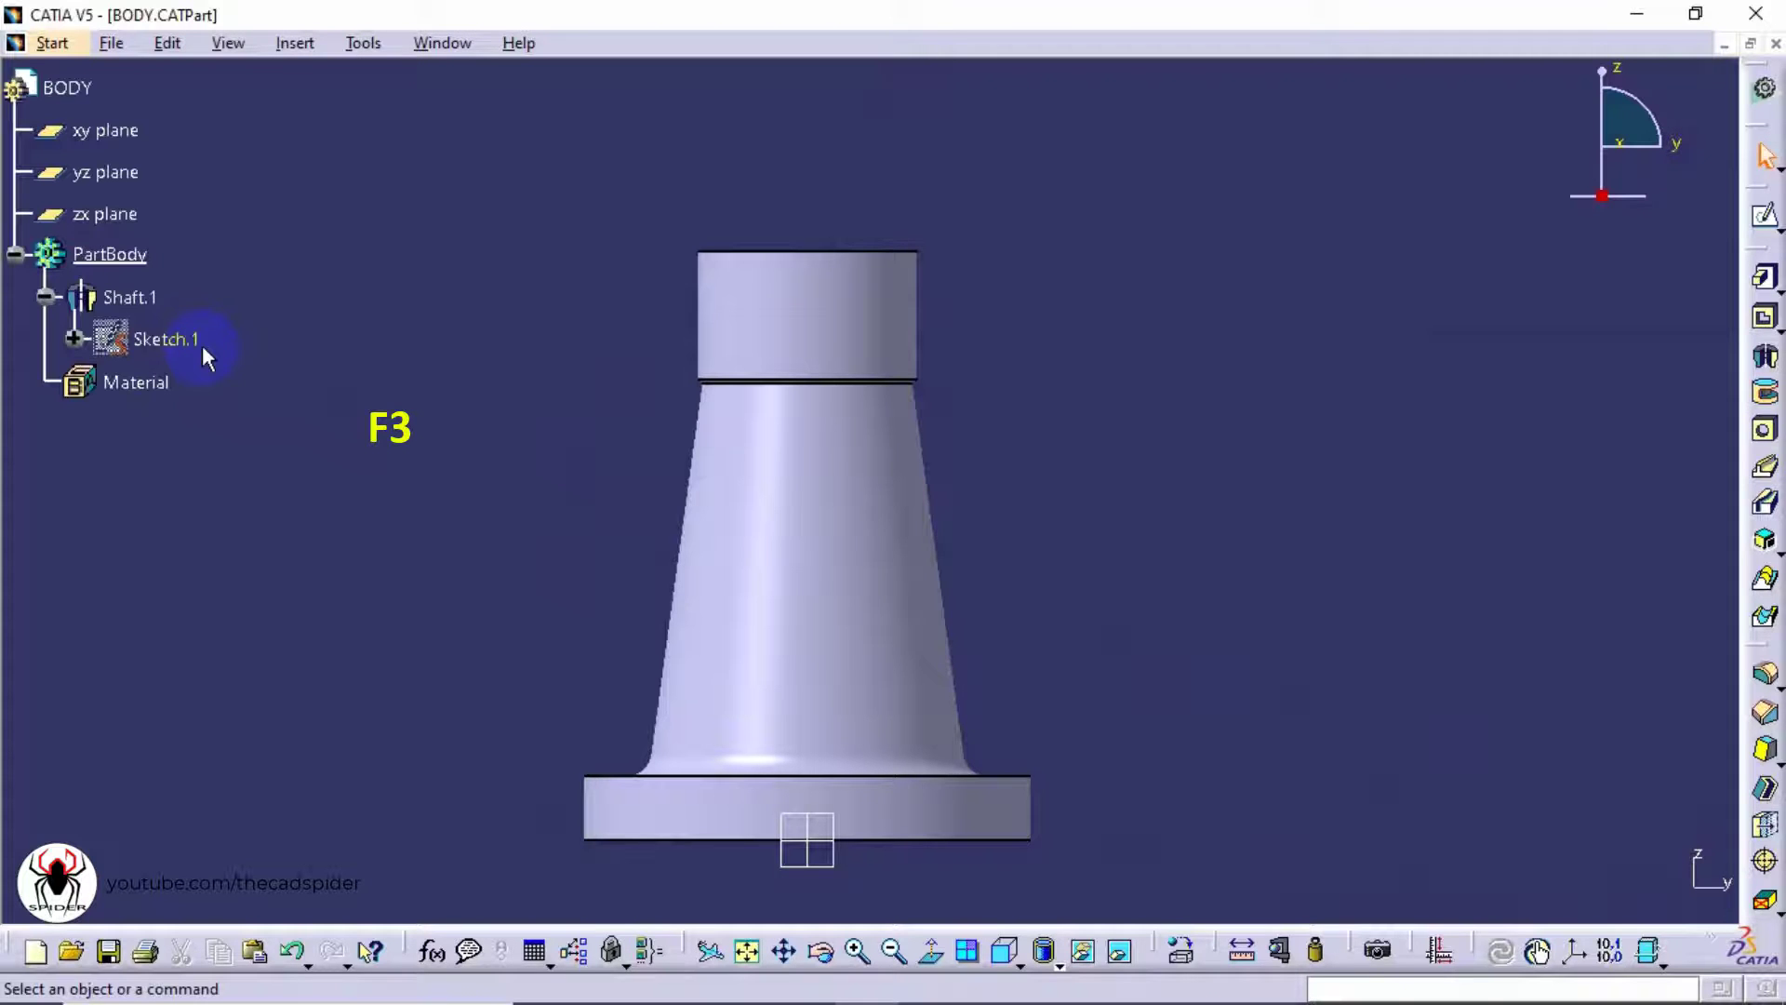
click(231, 44)
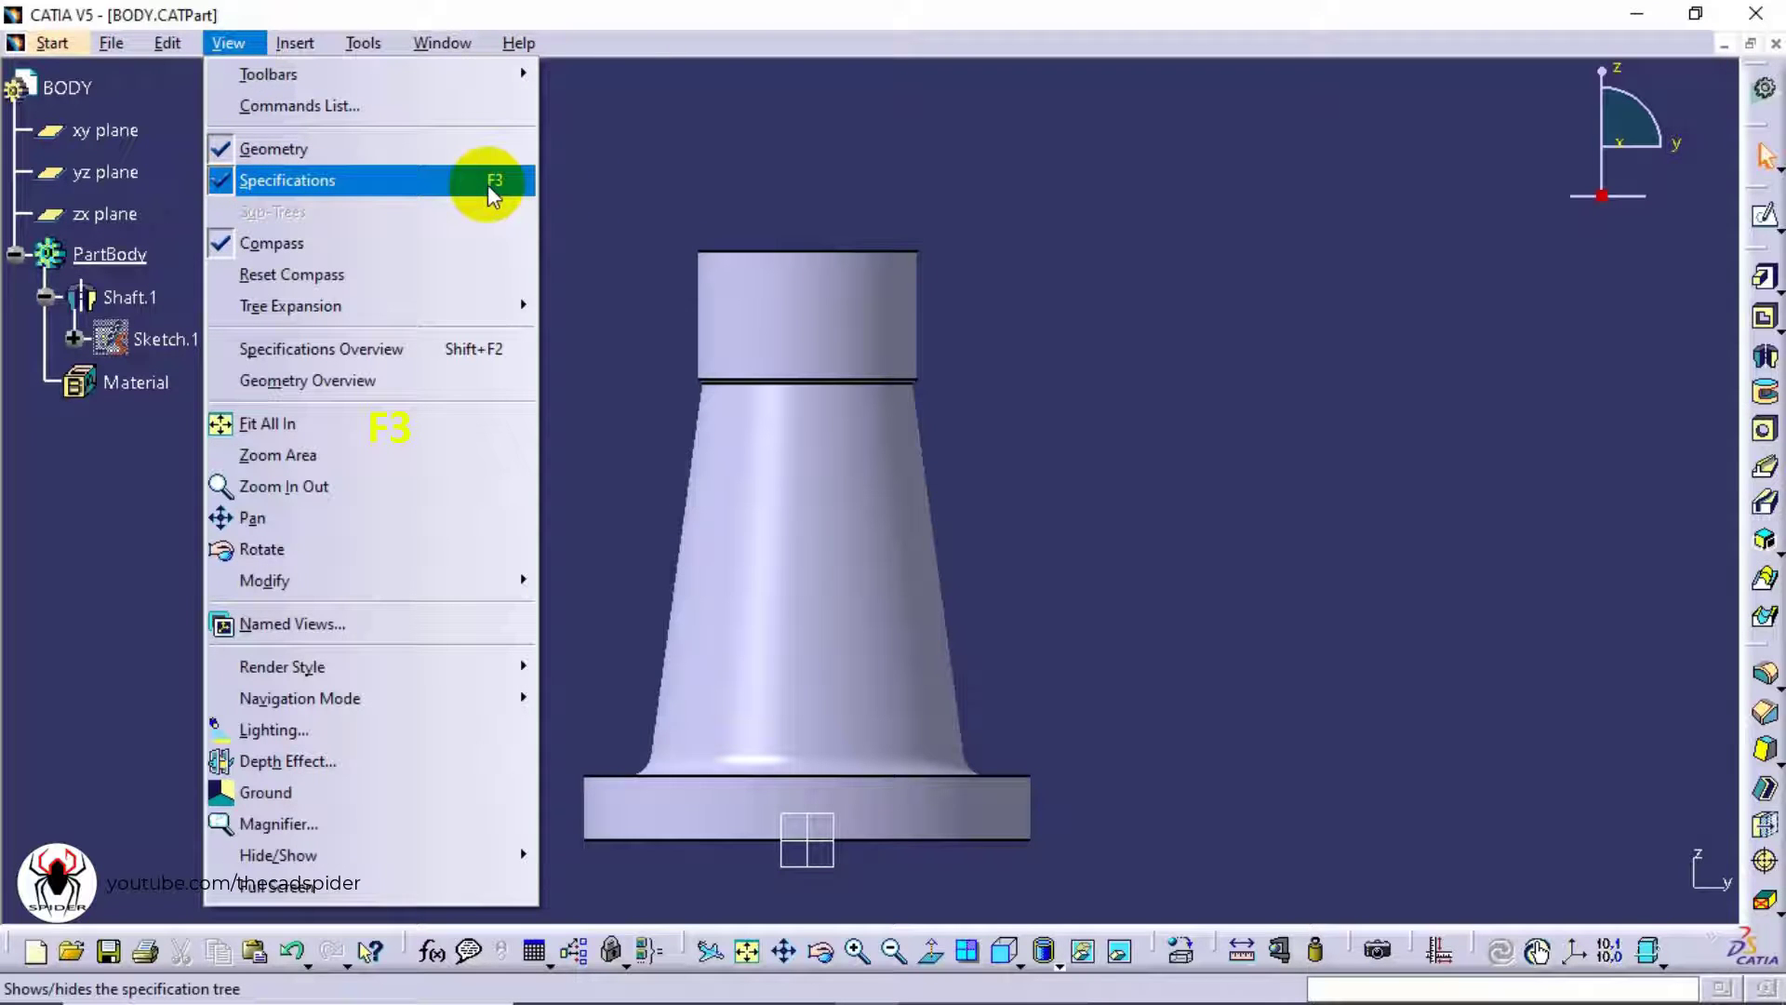
click(567, 205)
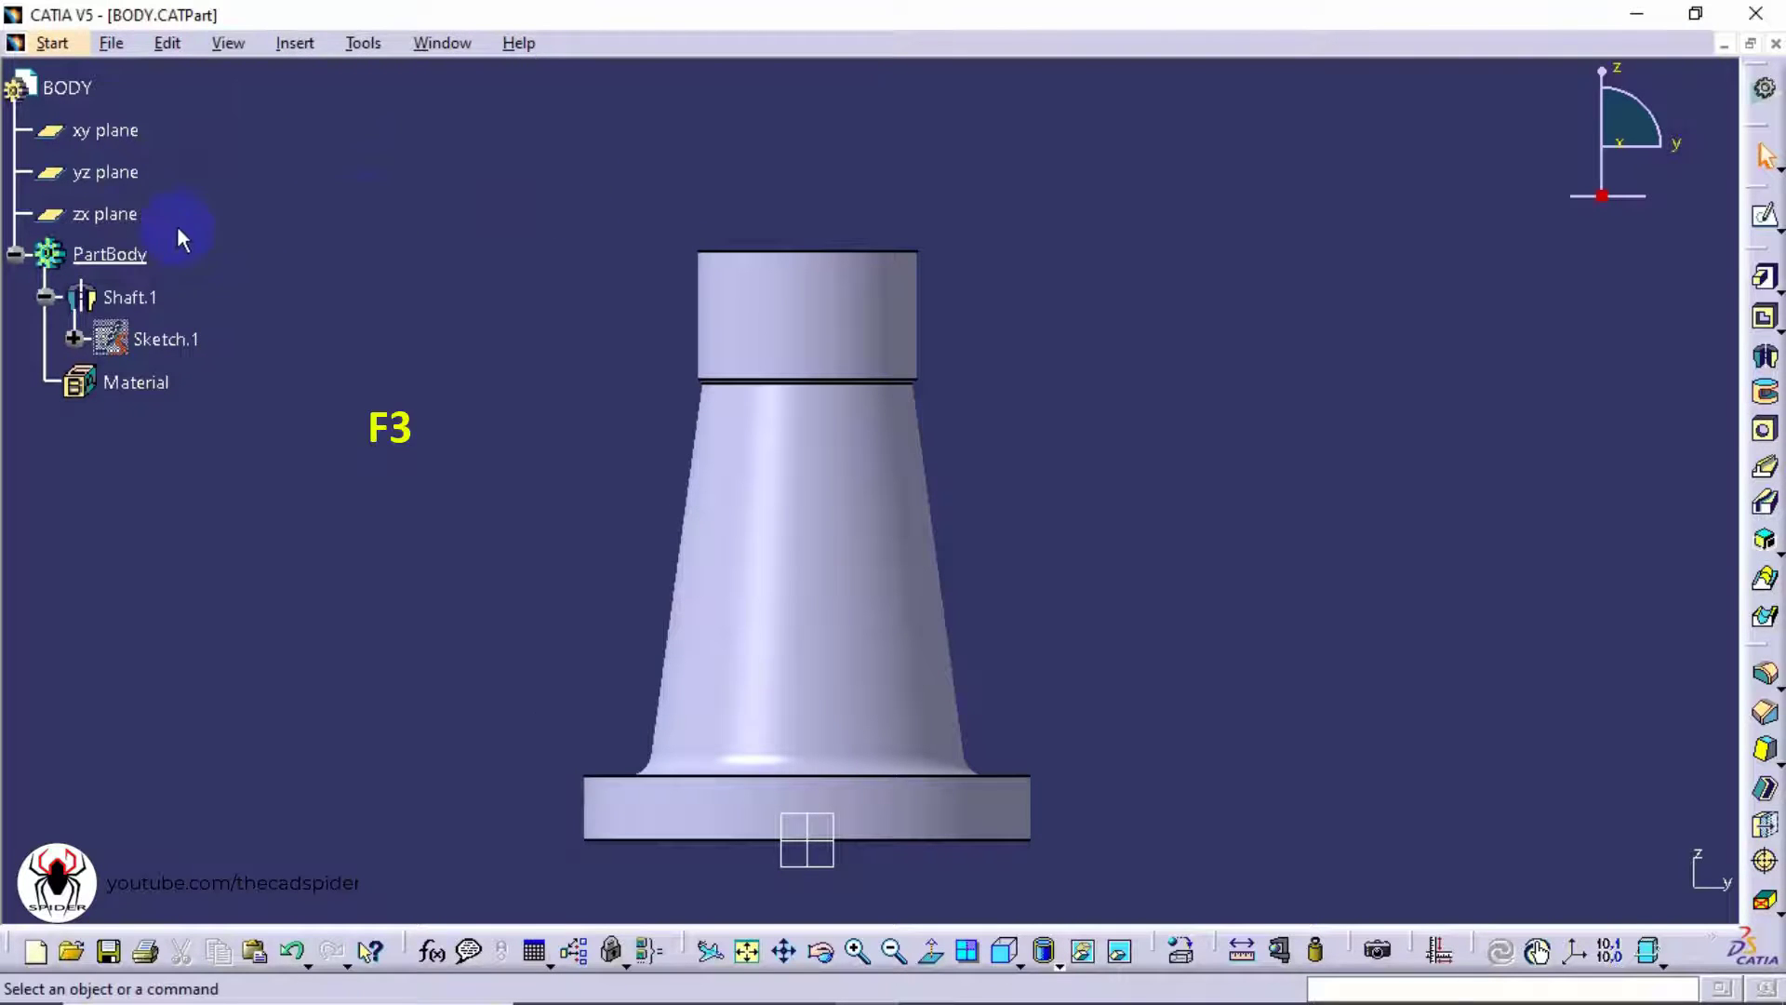
key(F3)
key(F3)
key(F3)
key(F3)
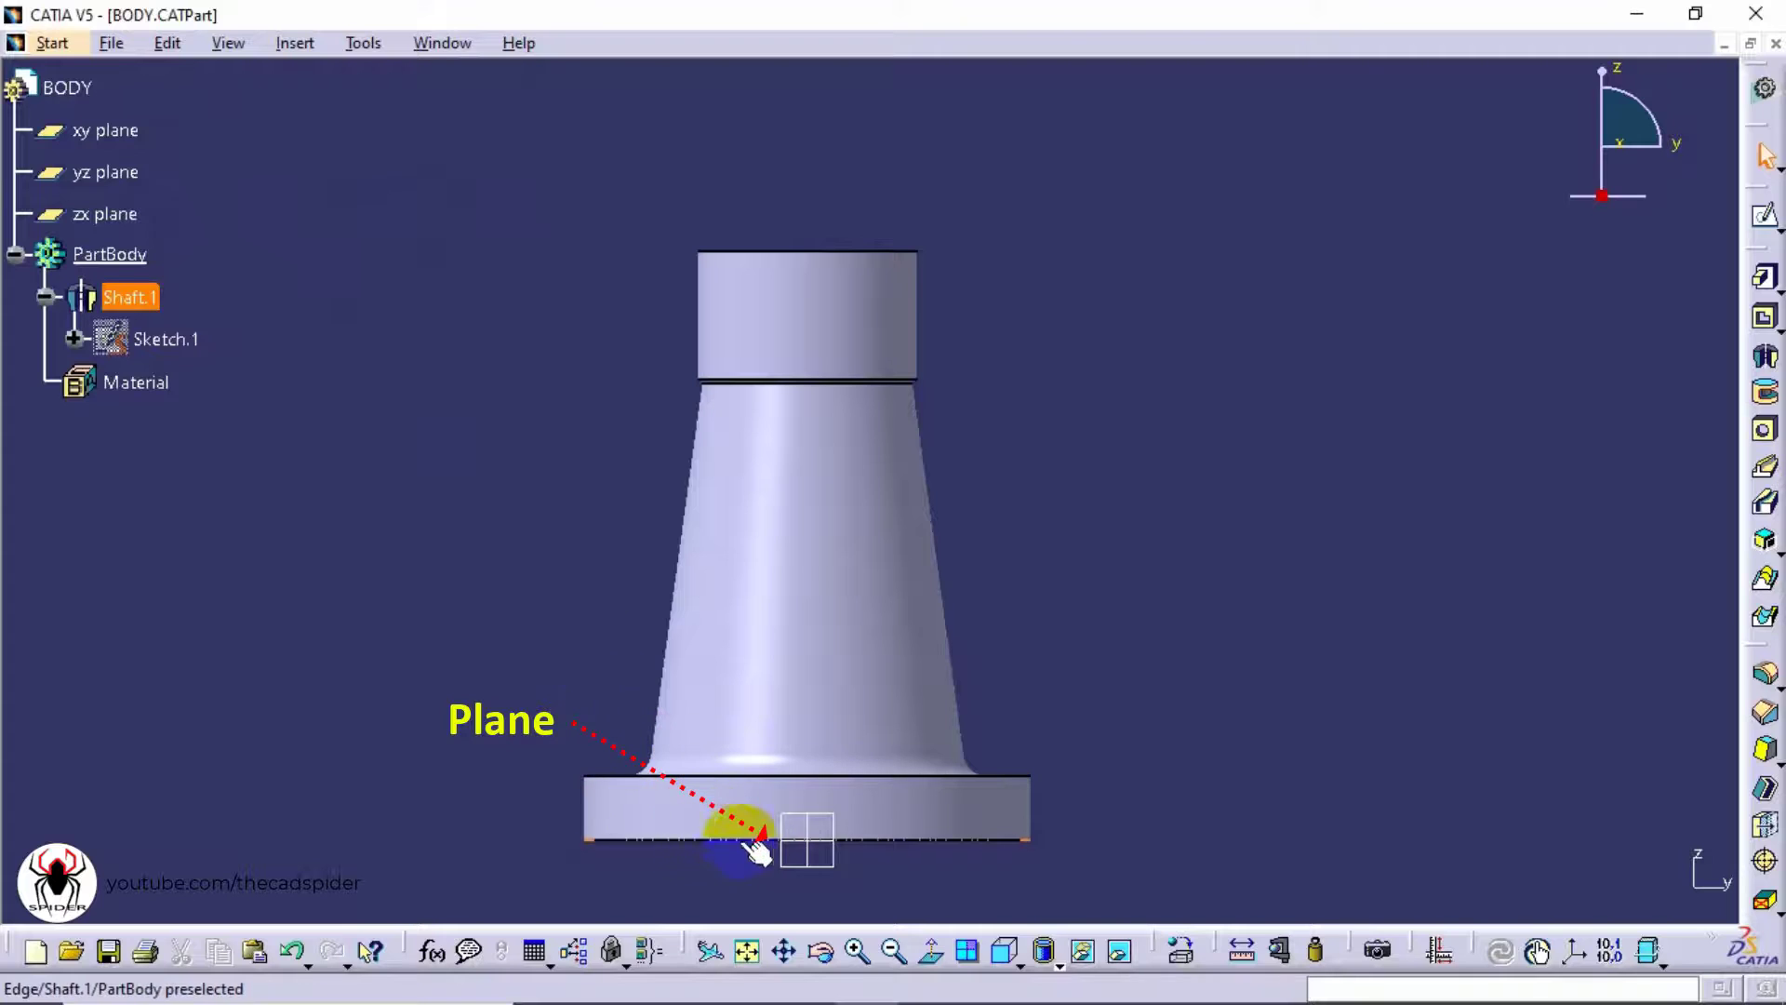
Pan and orbit the shaft to a tilted view of its hollow top and flanged base.
middle_drag(884, 862, 896, 738)
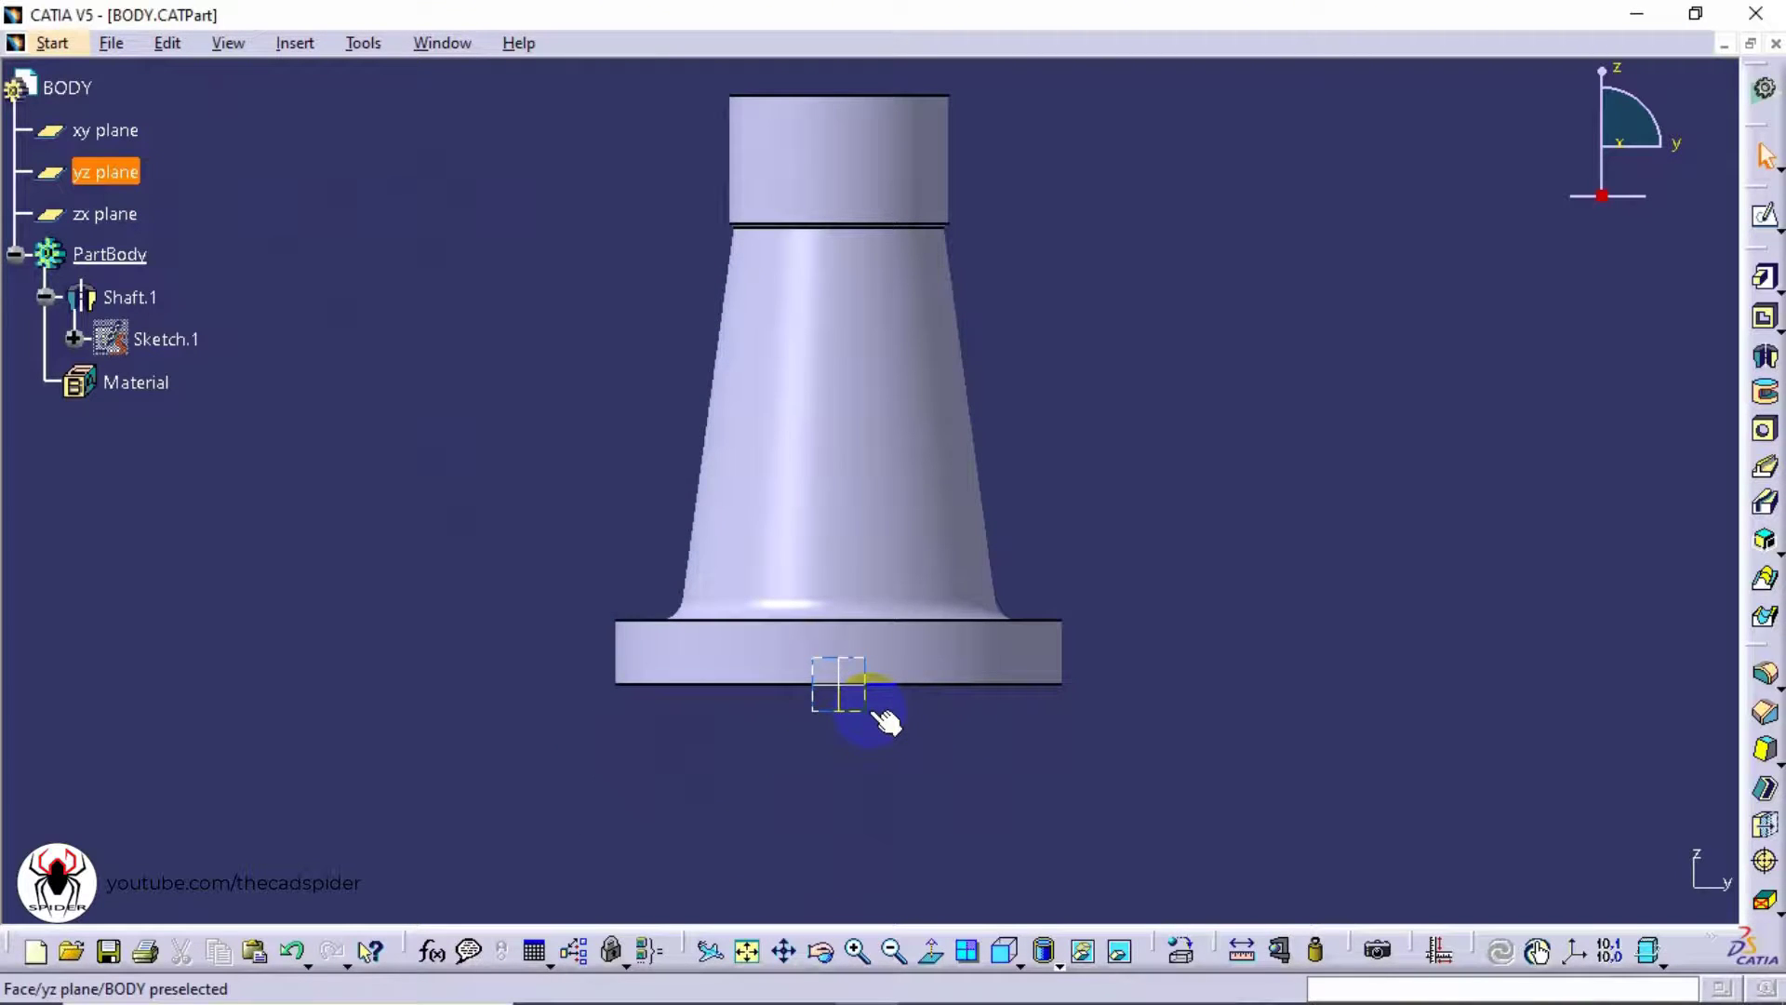
middle_drag(1097, 518, 996, 698)
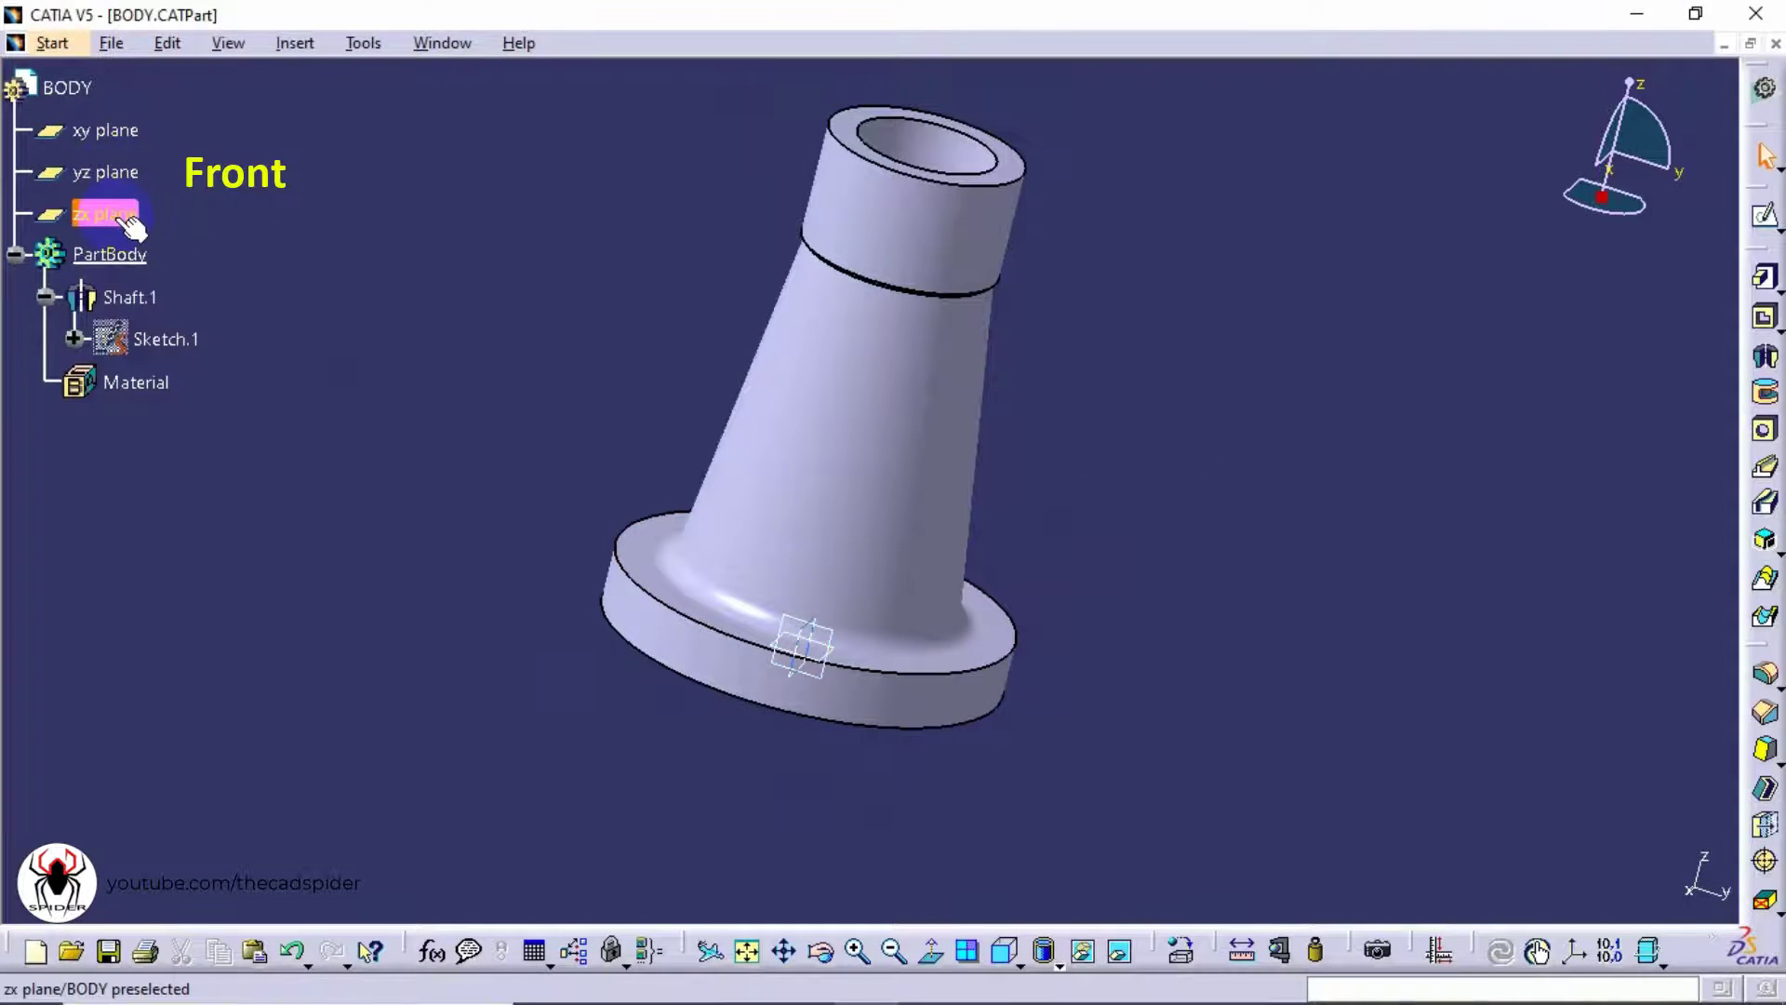
click(860, 614)
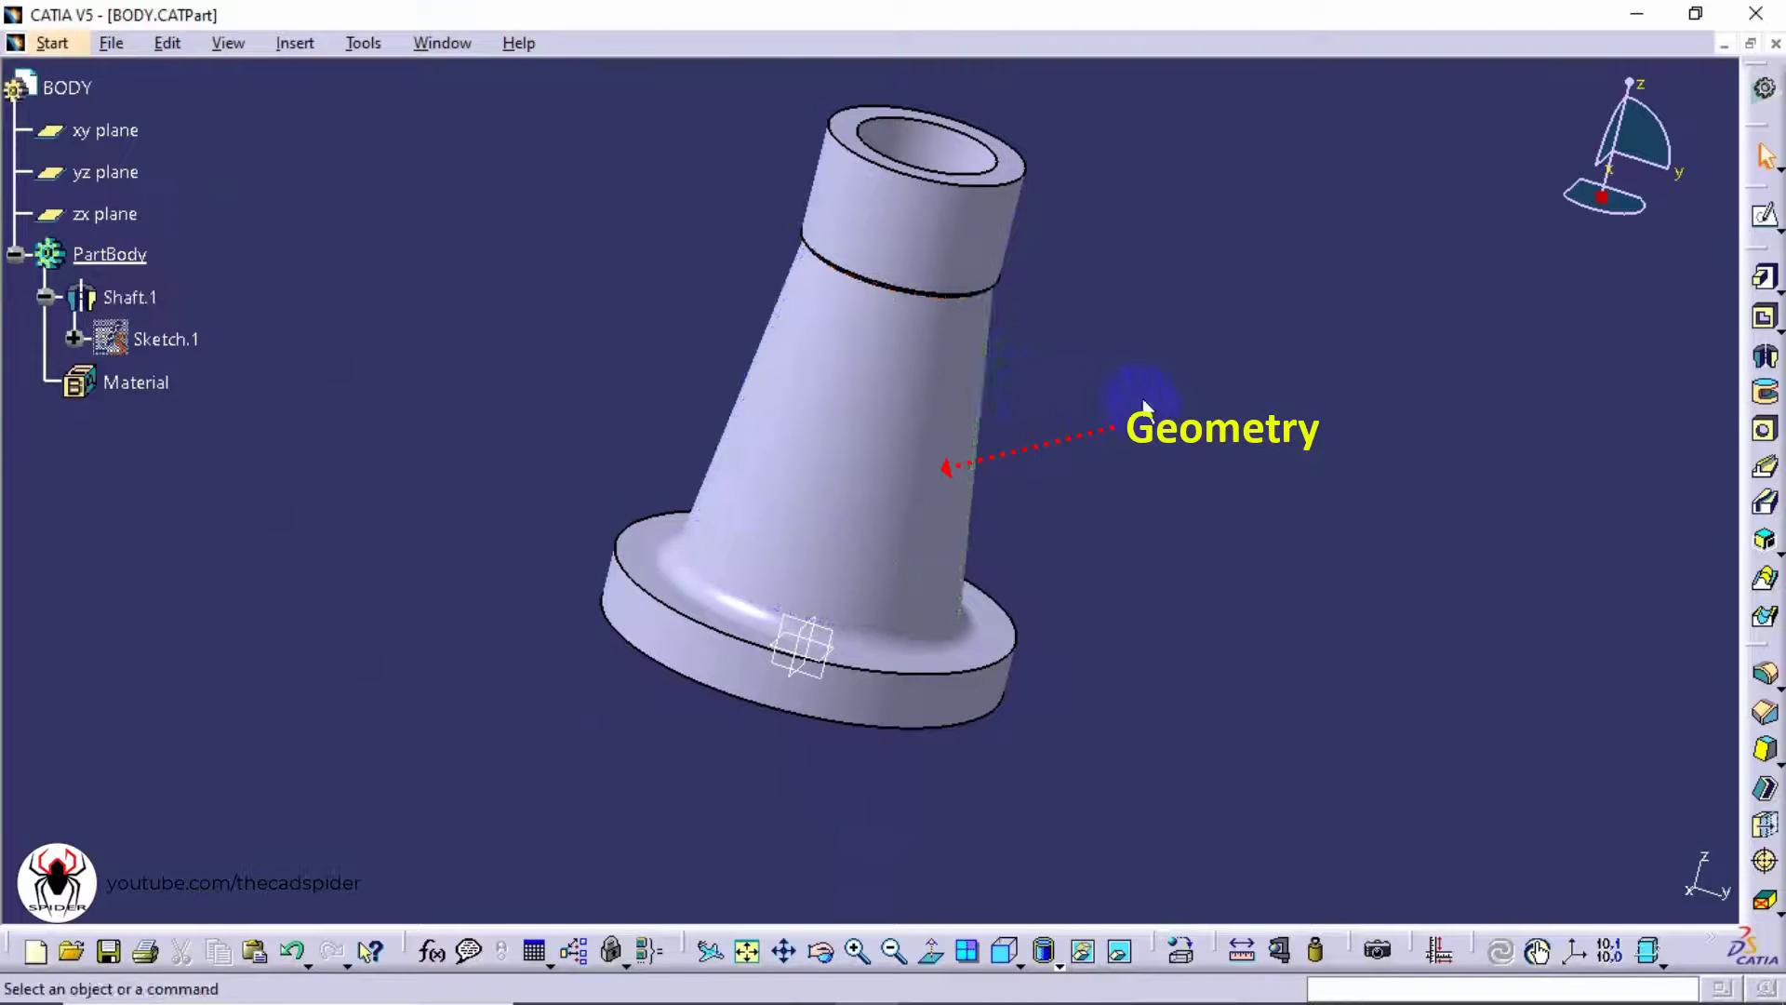
middle_drag(1129, 412, 914, 561)
click(1166, 503)
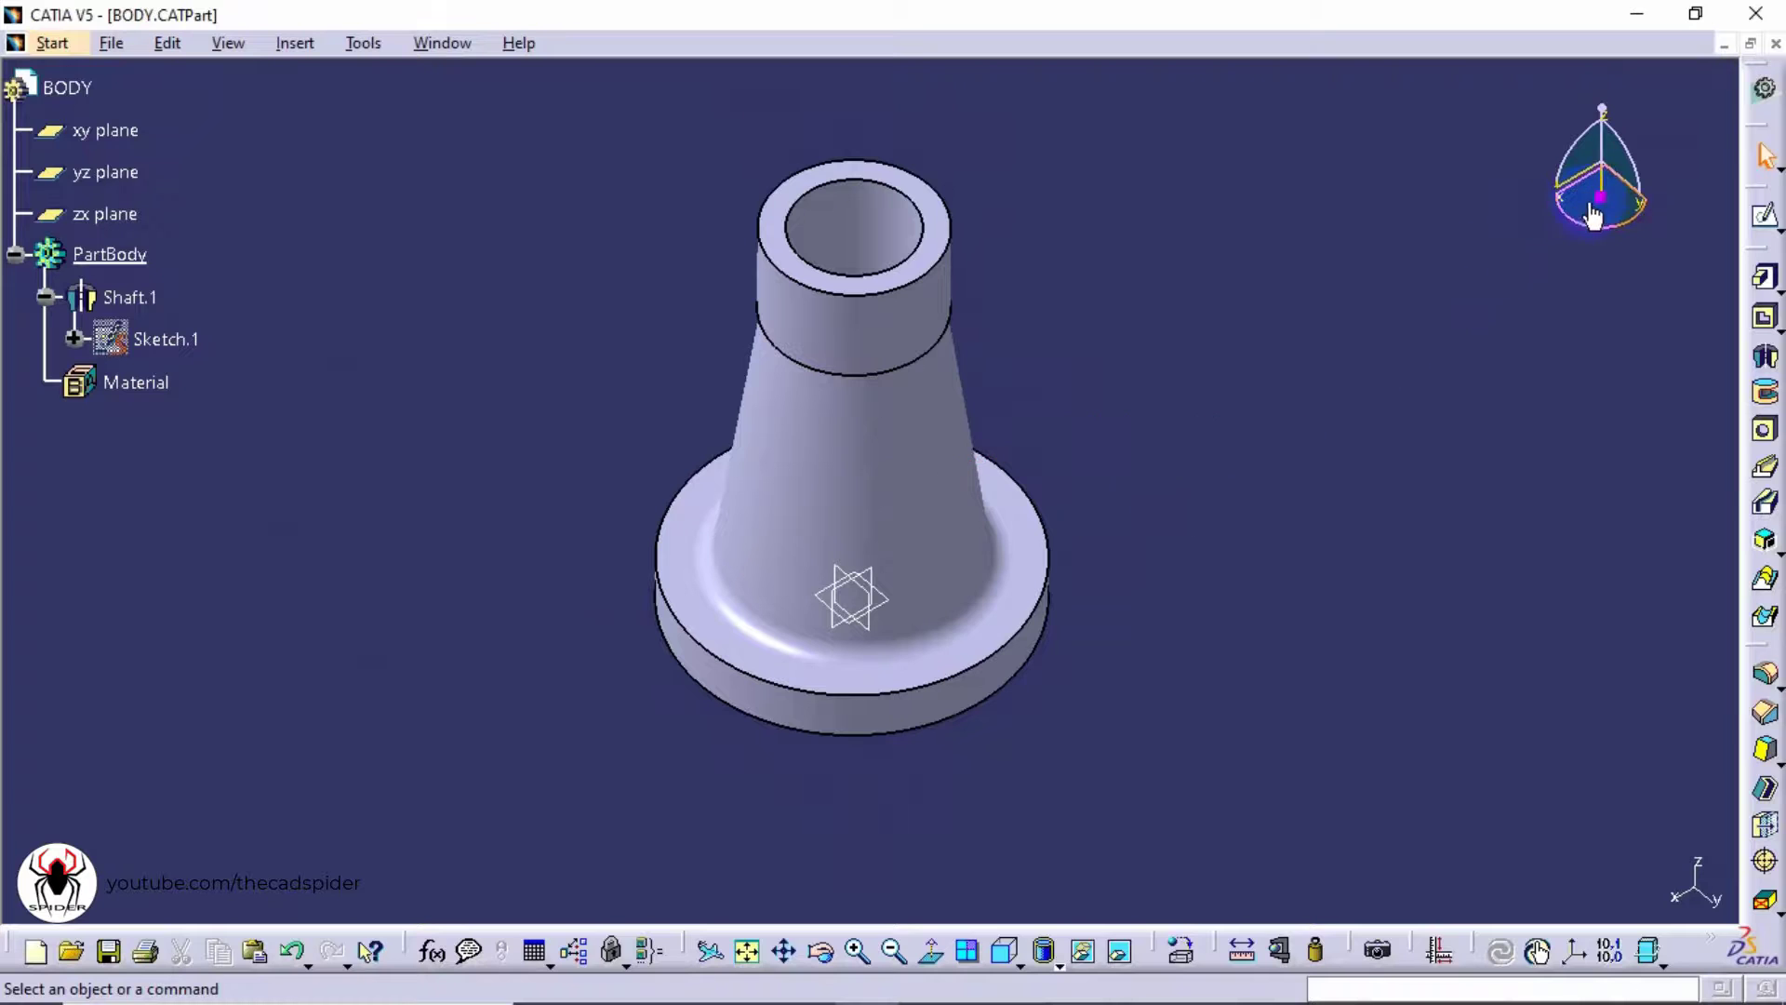
middle_drag(1506, 425, 1578, 218)
drag(1568, 229, 1466, 224)
mouse_move(1594, 166)
mouse_down()
mouse_move(1659, 387)
mouse_move(1635, 220)
mouse_move(1594, 118)
mouse_move(1630, 247)
mouse_move(1594, 132)
mouse_move(1506, 222)
mouse_move(1582, 153)
mouse_move(1592, 119)
mouse_move(1589, 136)
mouse_up()
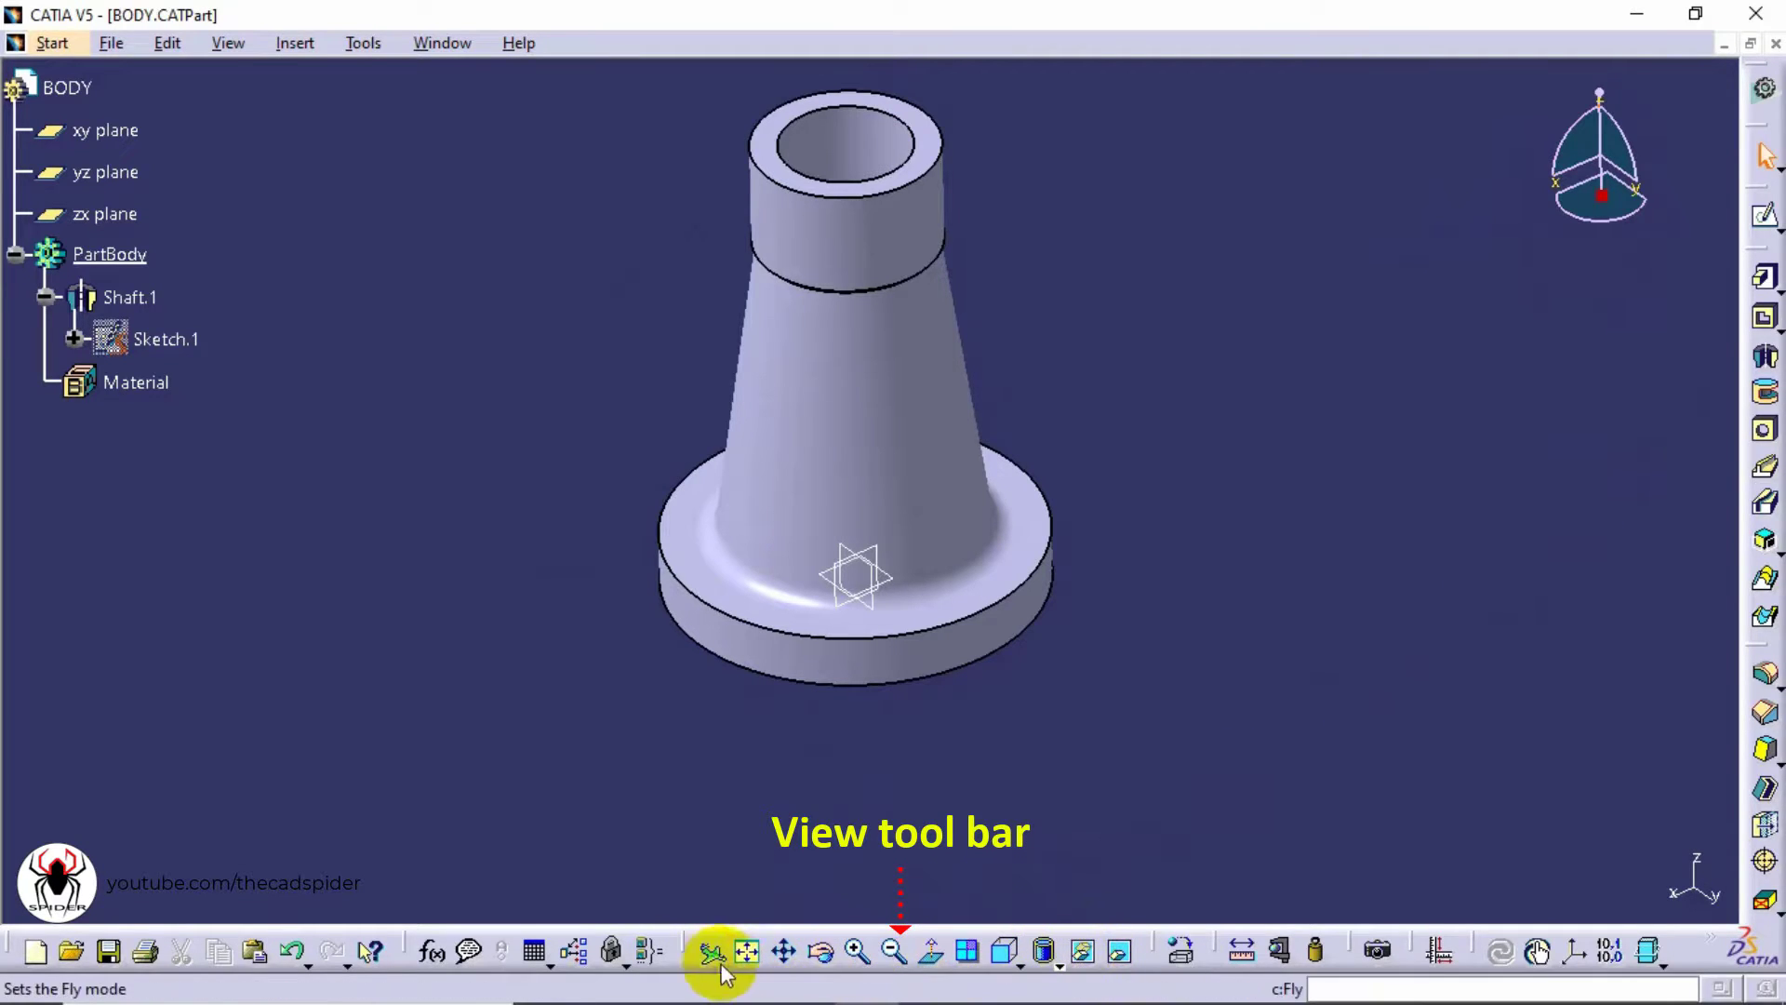
Undock the View toolbar from the bottom dock into its own floating window.
drag(686, 945, 739, 822)
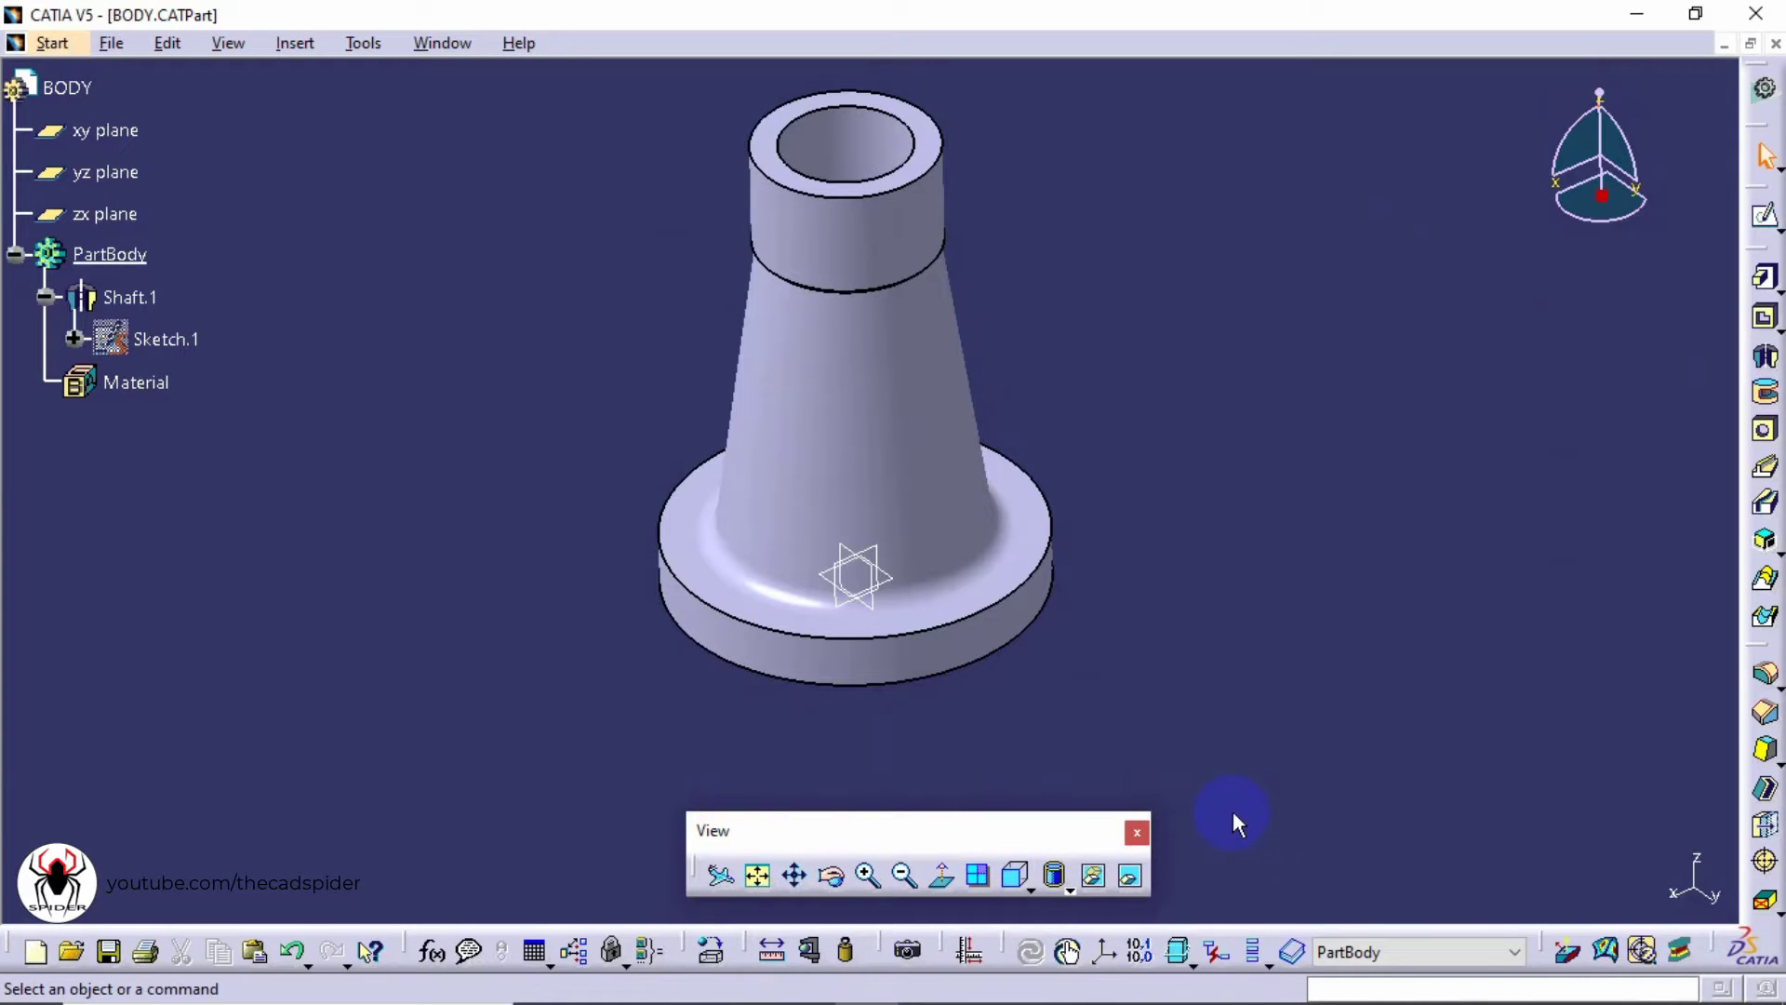